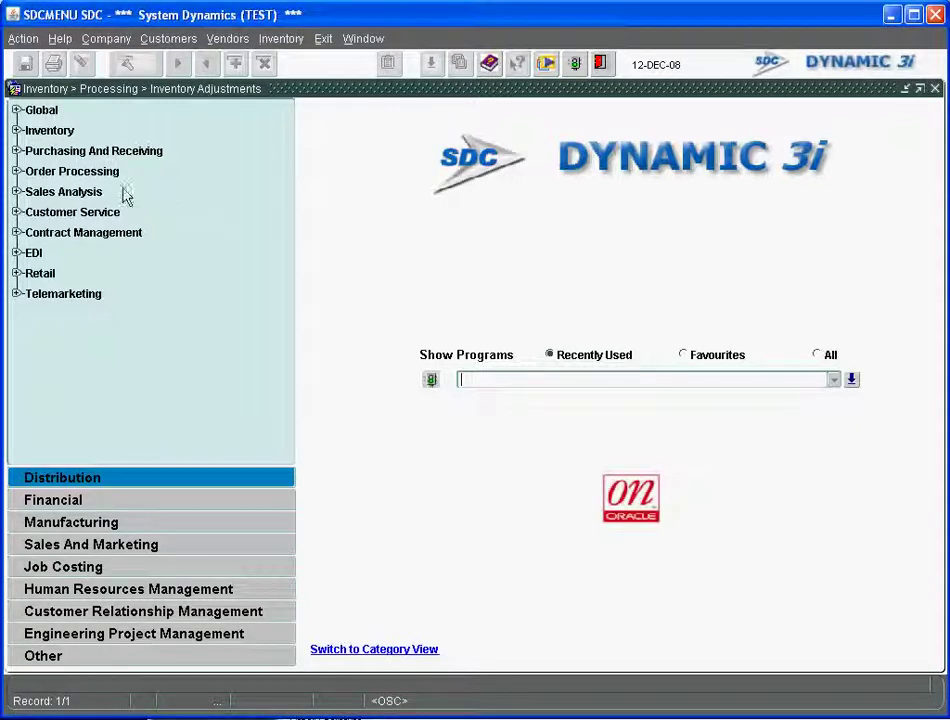
Step: Expand Inventory > Maintenances and launch the Product maintenance form (IN0100)
left_click(16, 130)
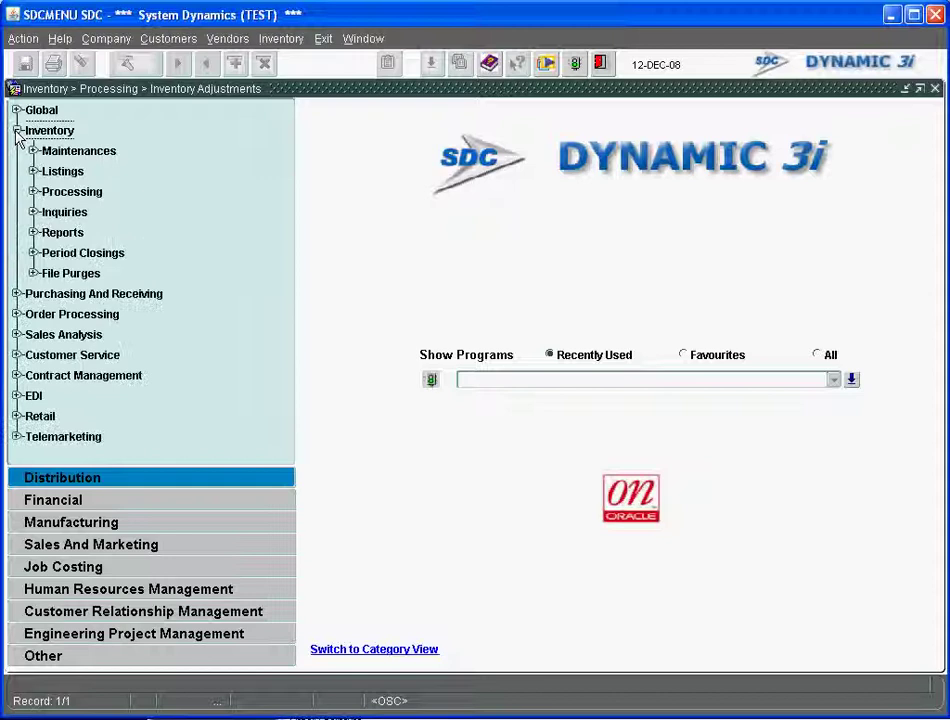
left_click(33, 150)
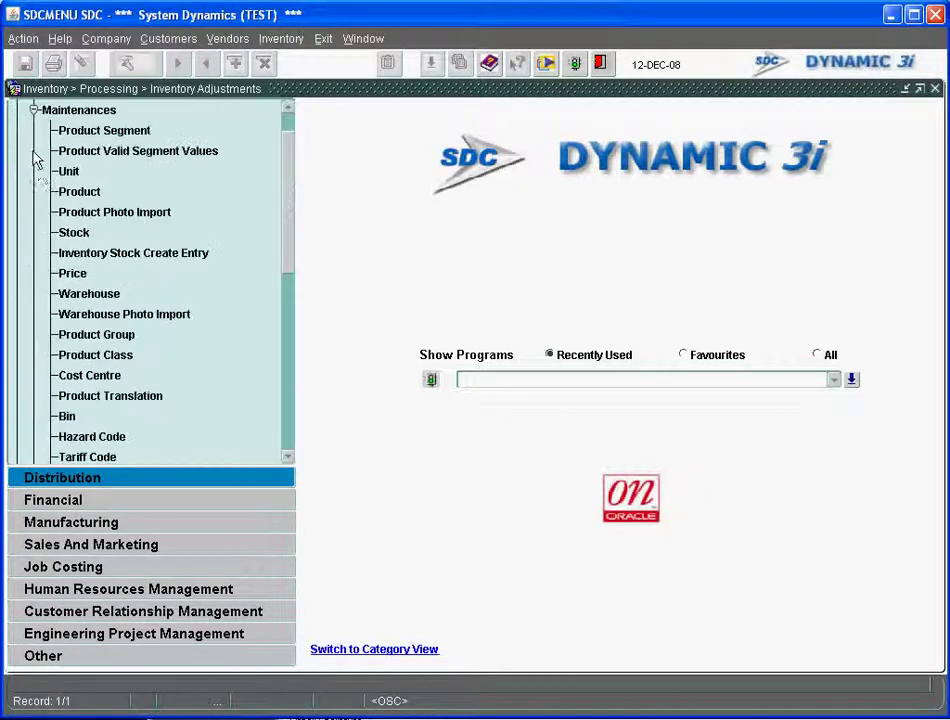
double_click(72, 193)
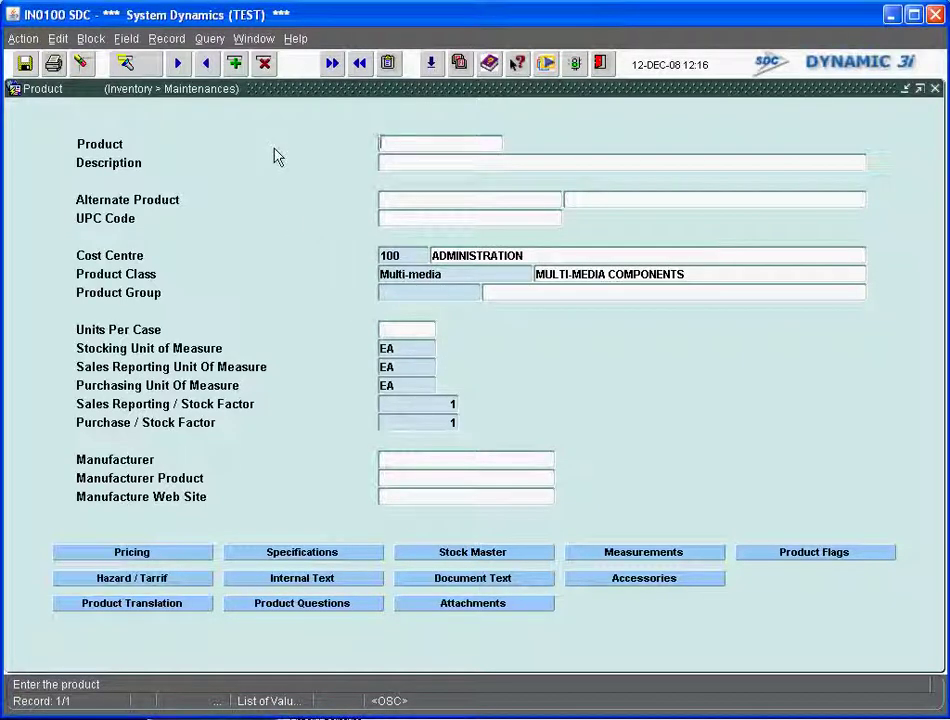
Step: Enter product code M3A with the description 'Micro Fibre Cloth'
type("M3A")
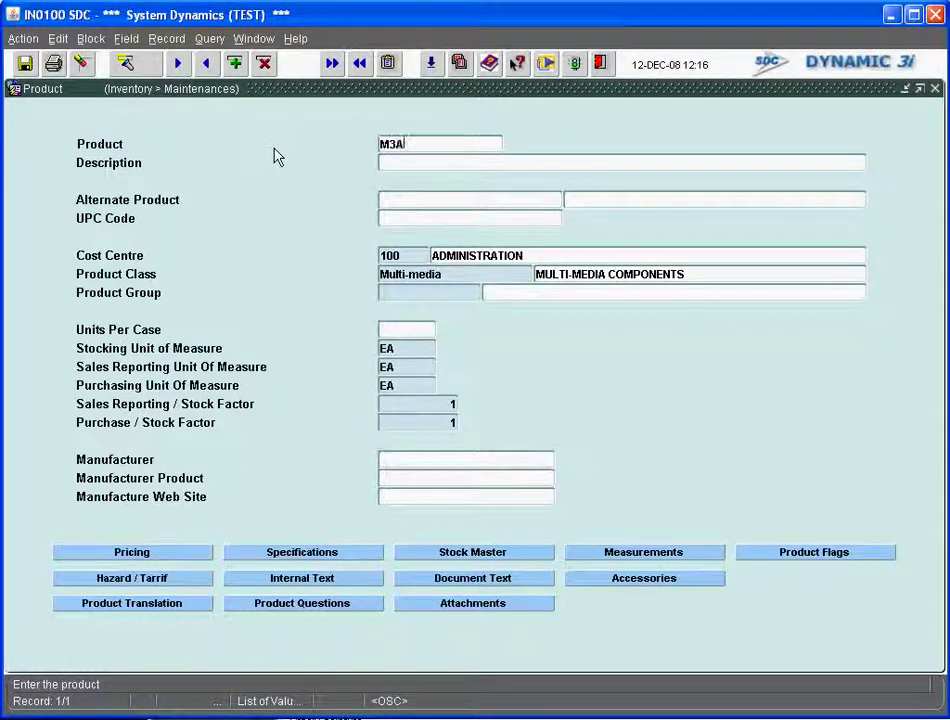
key("Tab")
type("M")
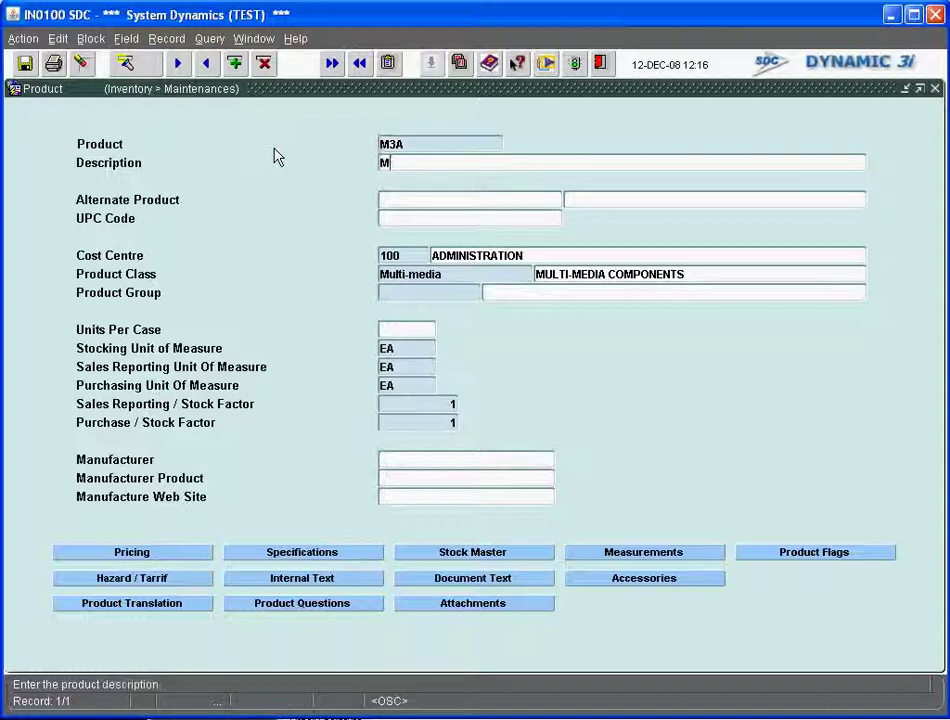
type("ic")
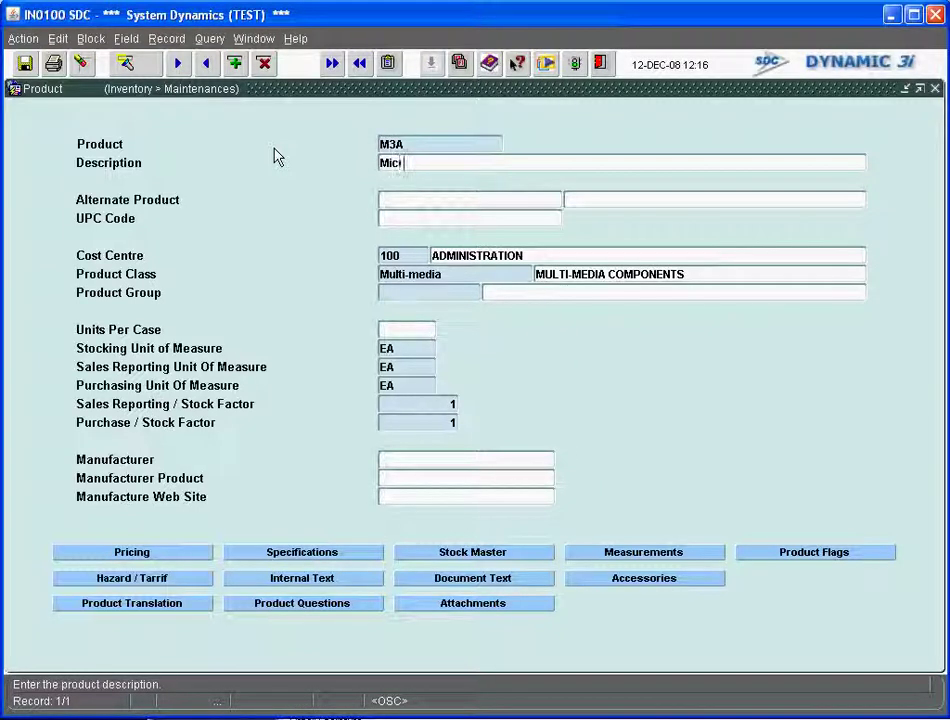
type("ro Fibre Cloth")
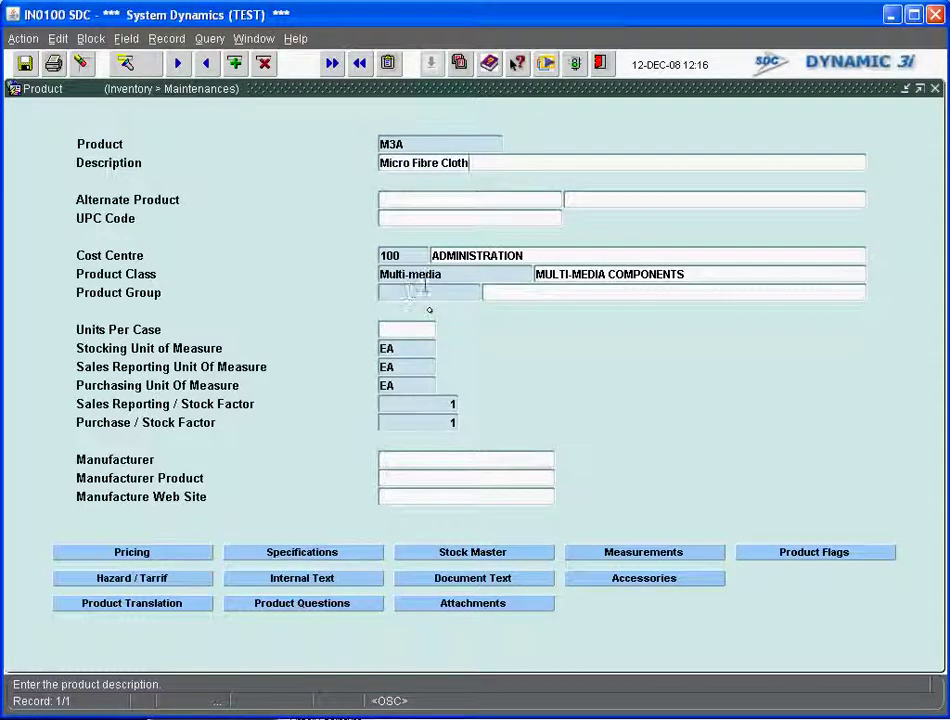
Step: Set Product Class 1 (General Class) and Product Group 1 (General Products - Saleable), then save
left_click(448, 274)
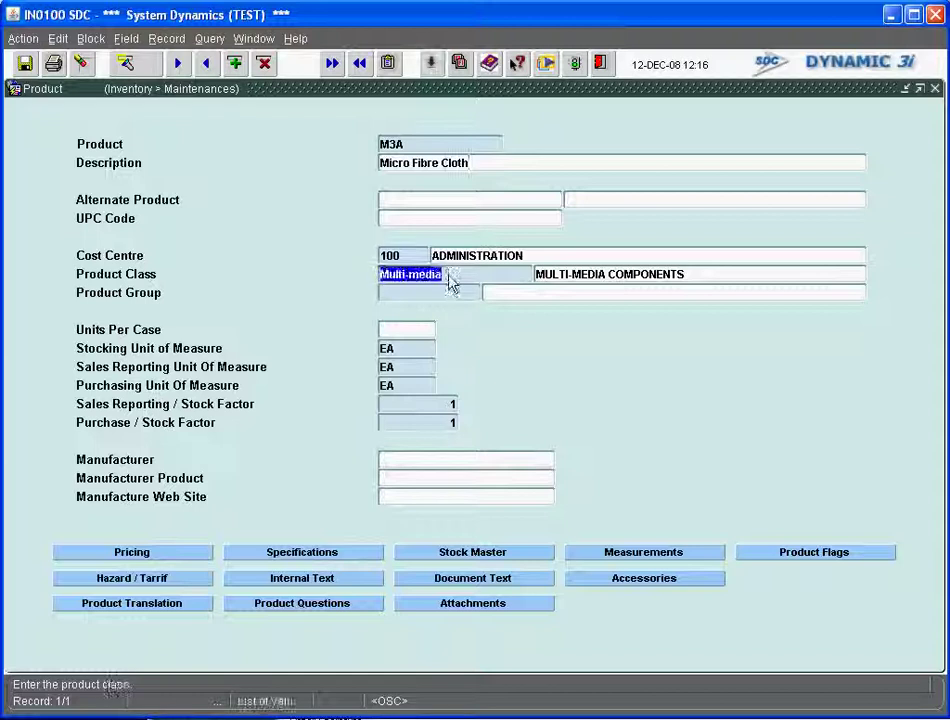
key("BackSpace")
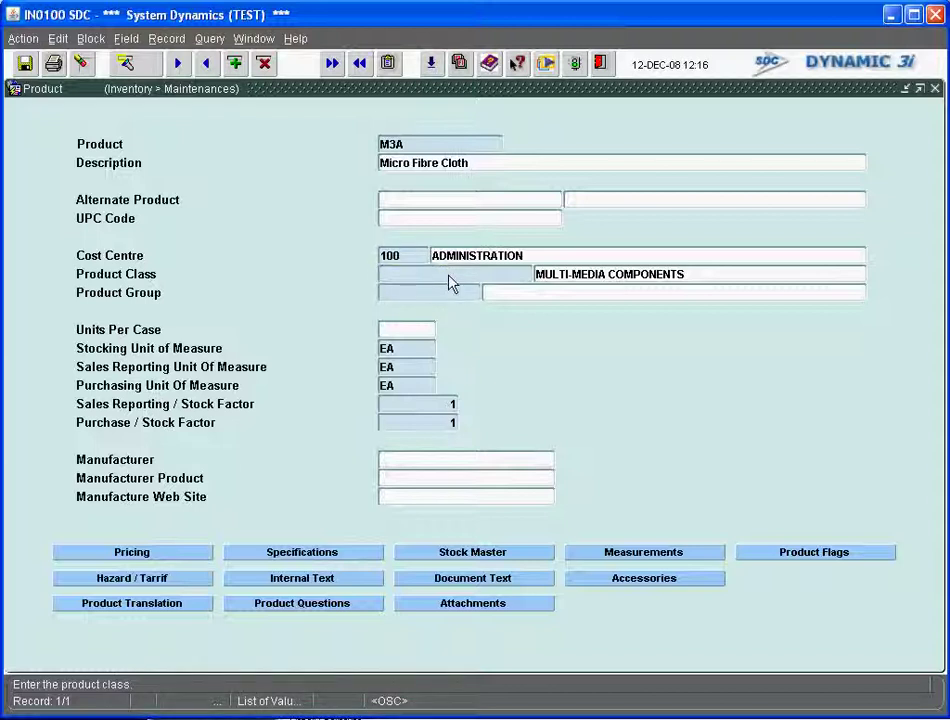
type("1")
key("Tab")
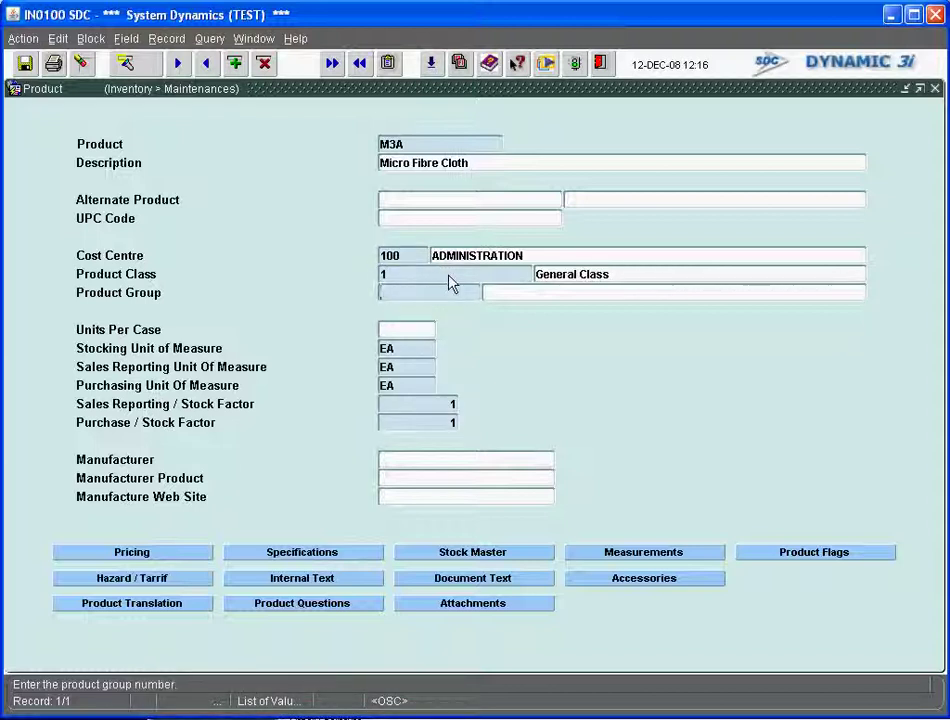
type("1")
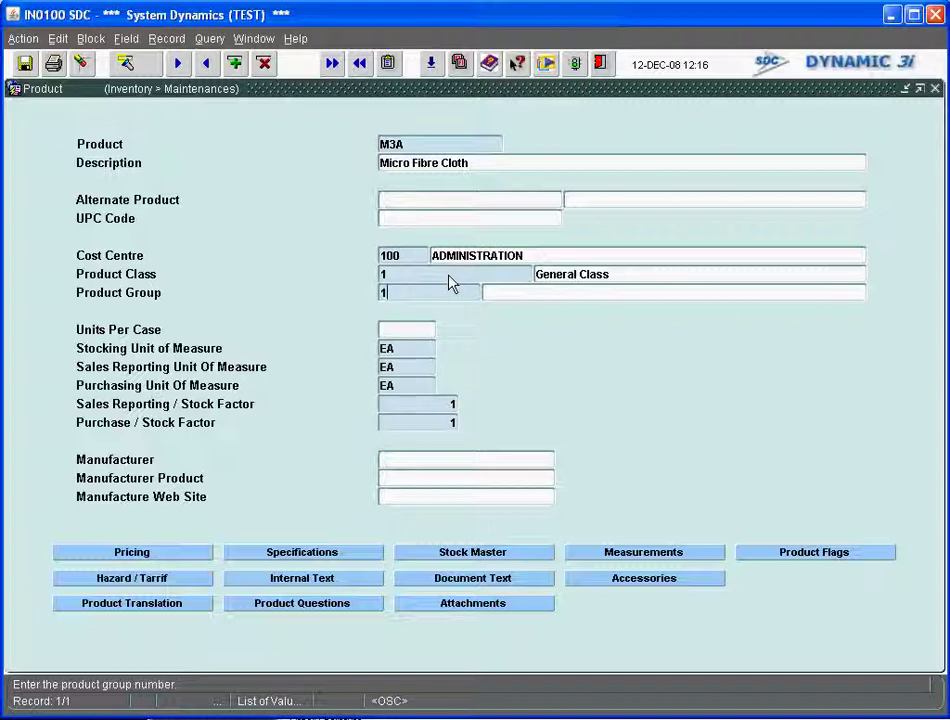
key("Tab")
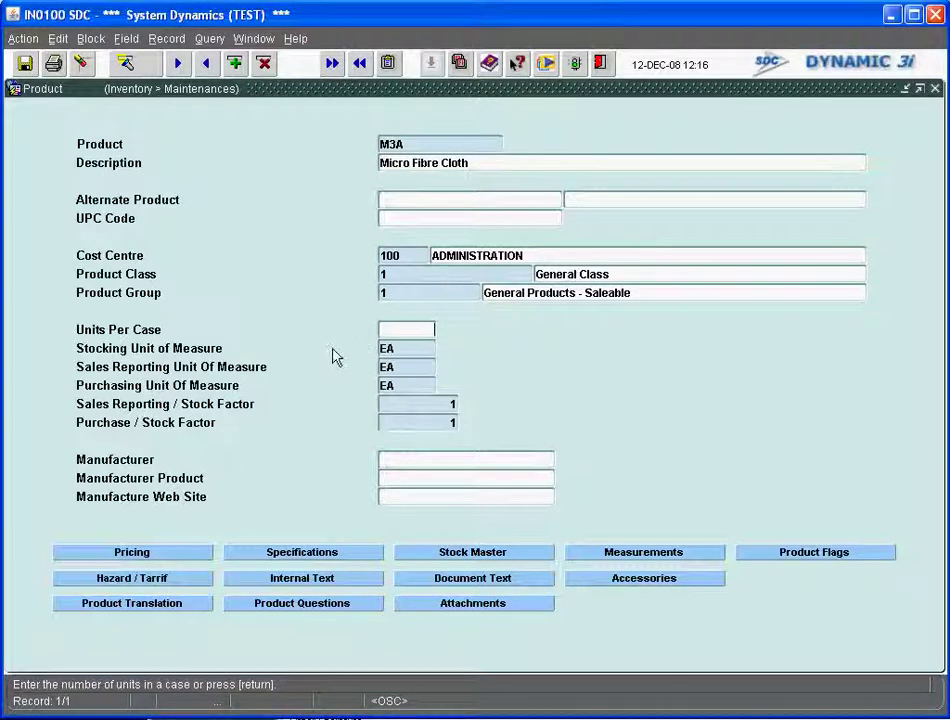
key("F10")
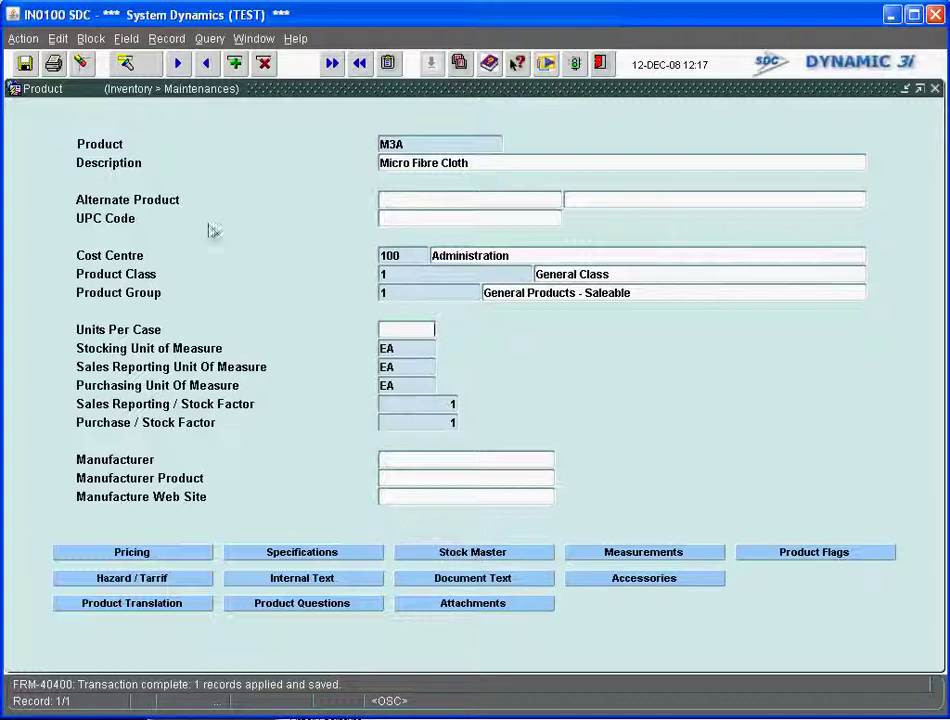
Step: Open M3A's Stock Master record and select warehouse TOR Arista Technologies Toronto
left_click(470, 560)
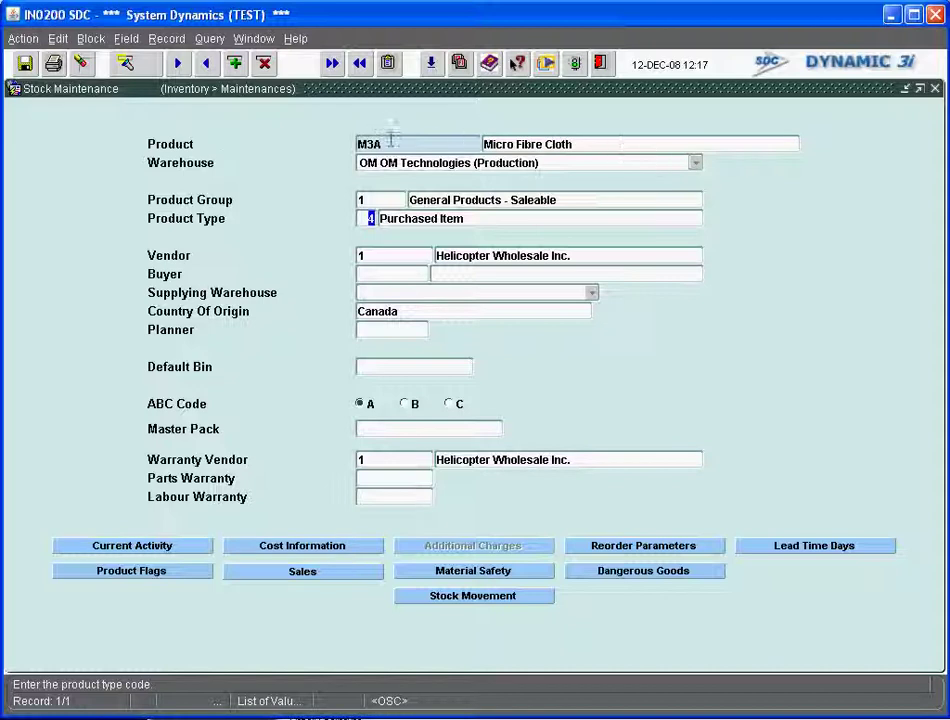
left_click(695, 163)
key("m")
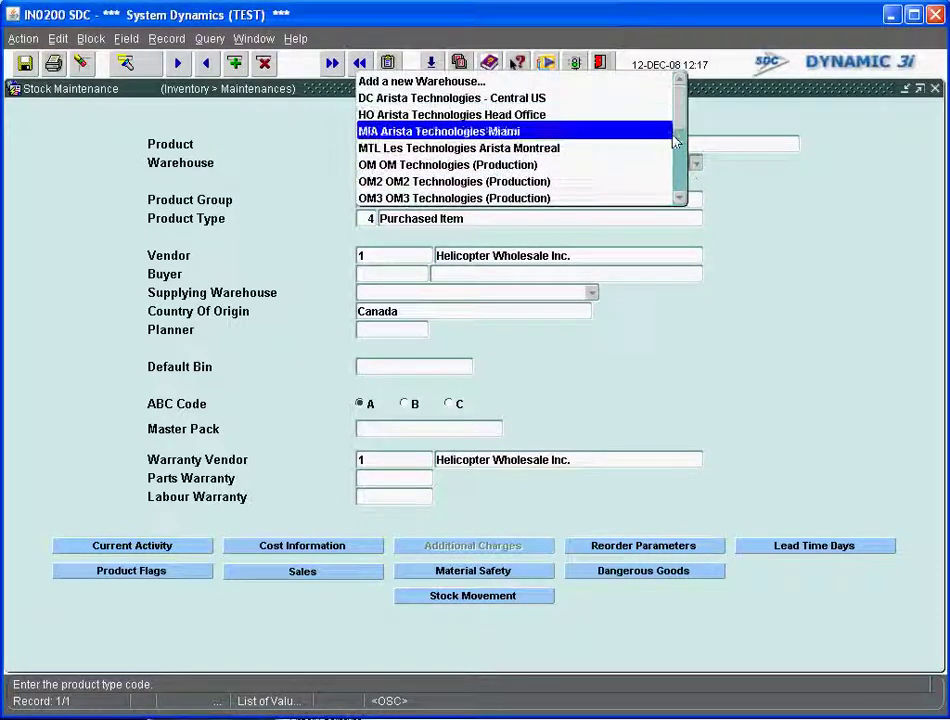
key("t")
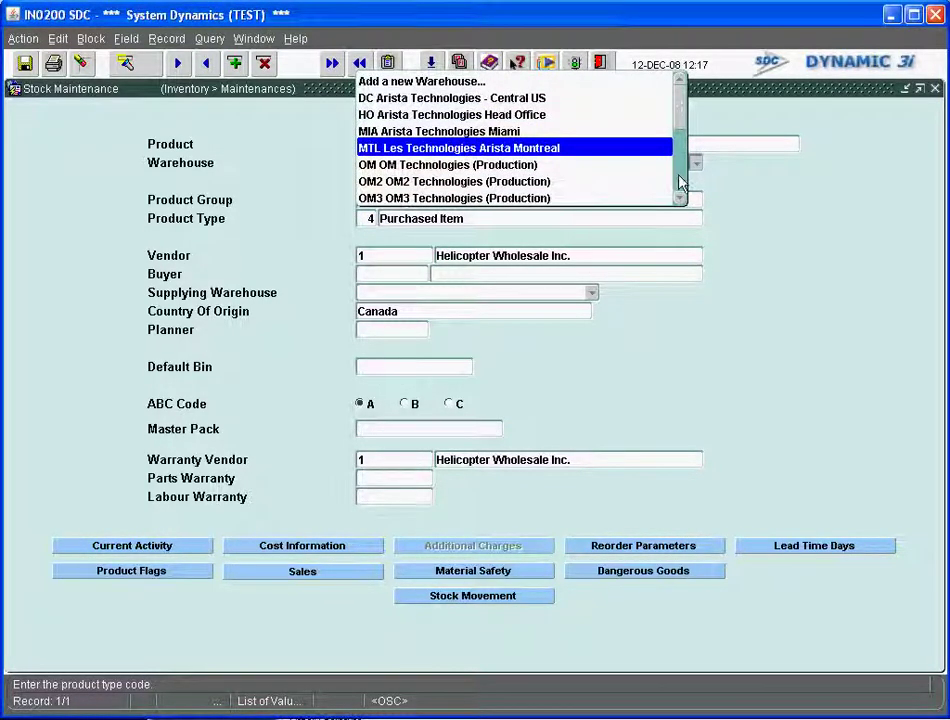
scroll(683, 152, "down", 3)
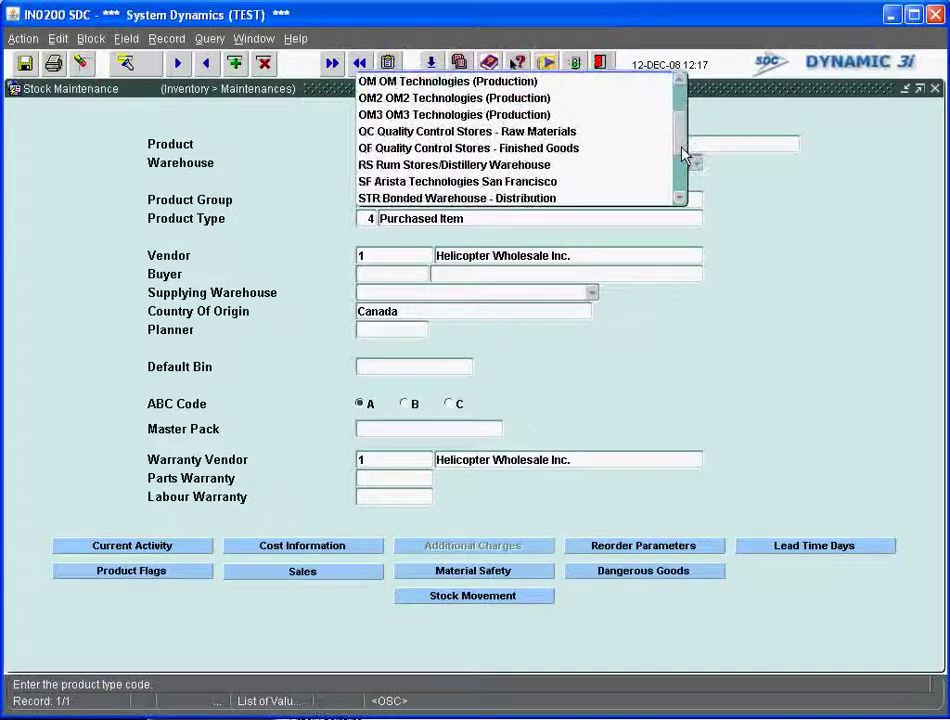
scroll(682, 158, "down", 1)
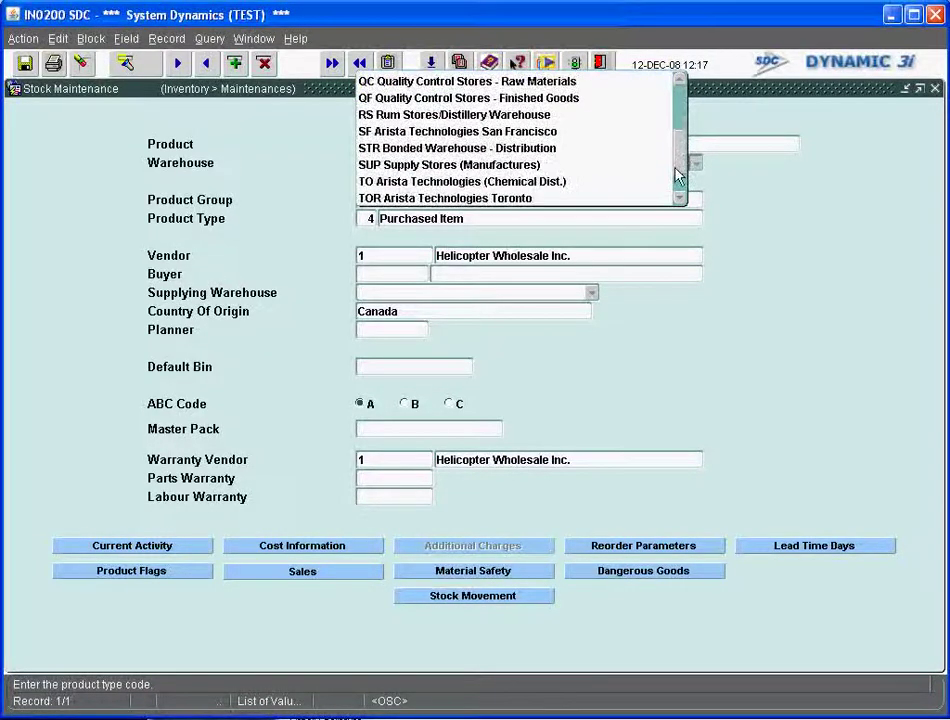
left_click(475, 202)
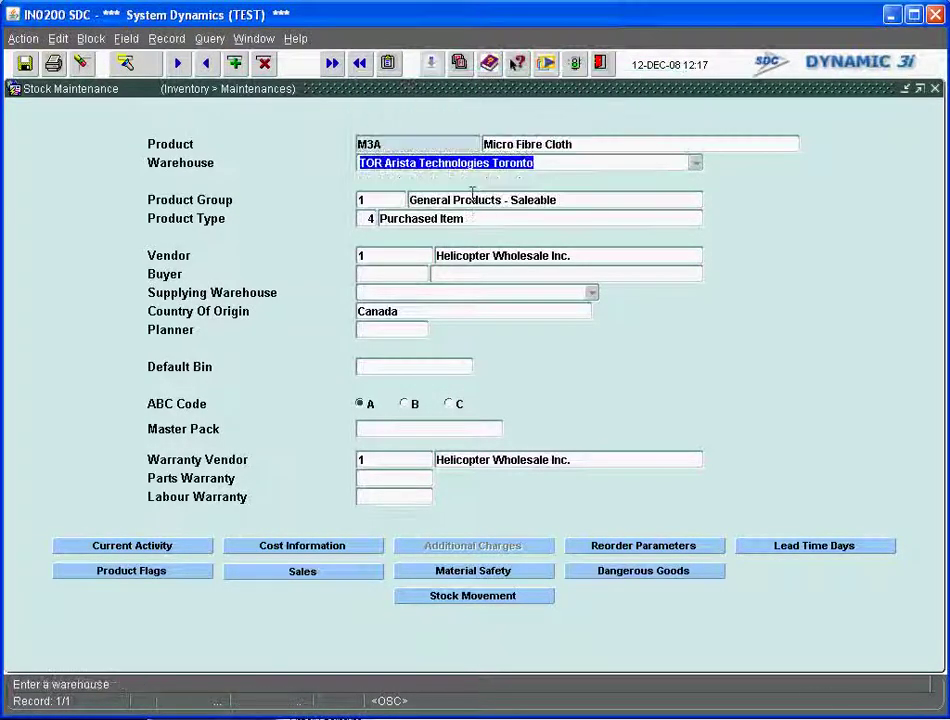
left_click(363, 219)
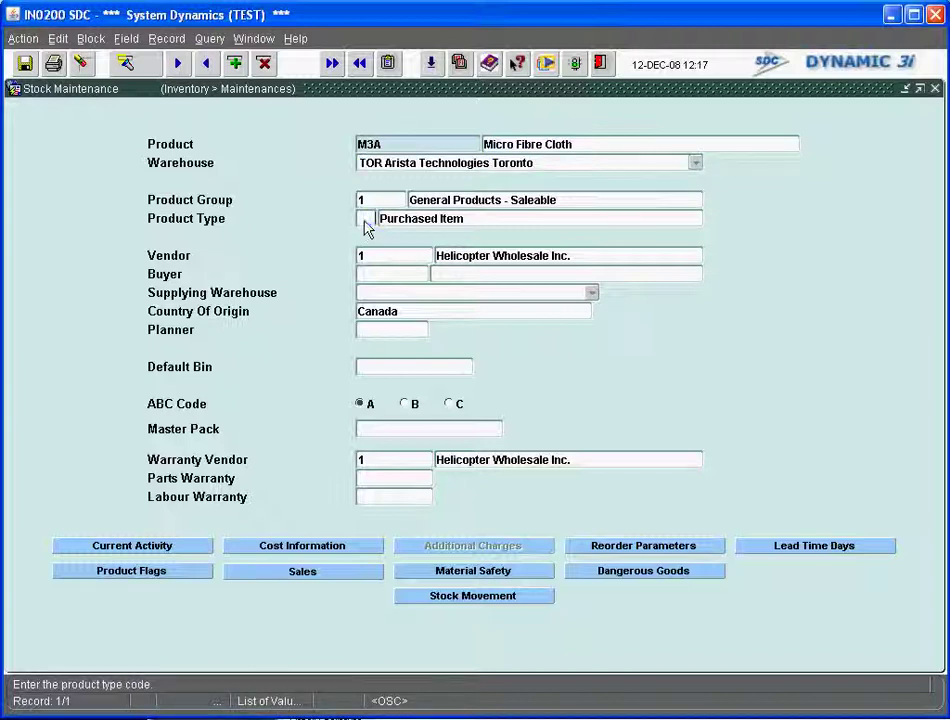
key("F9")
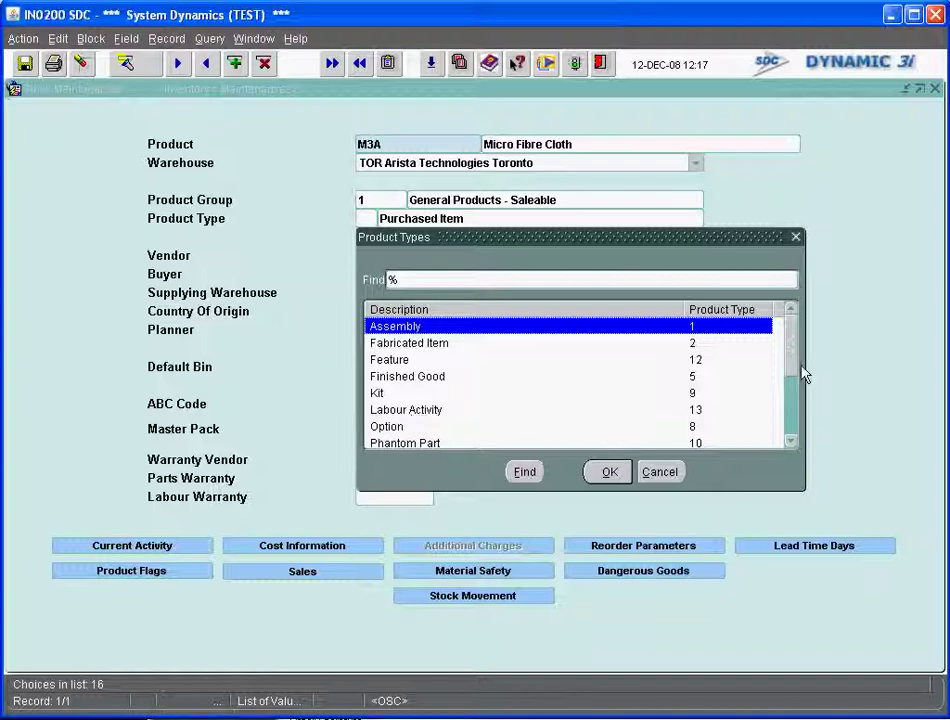
left_click_drag(803, 373, 790, 418)
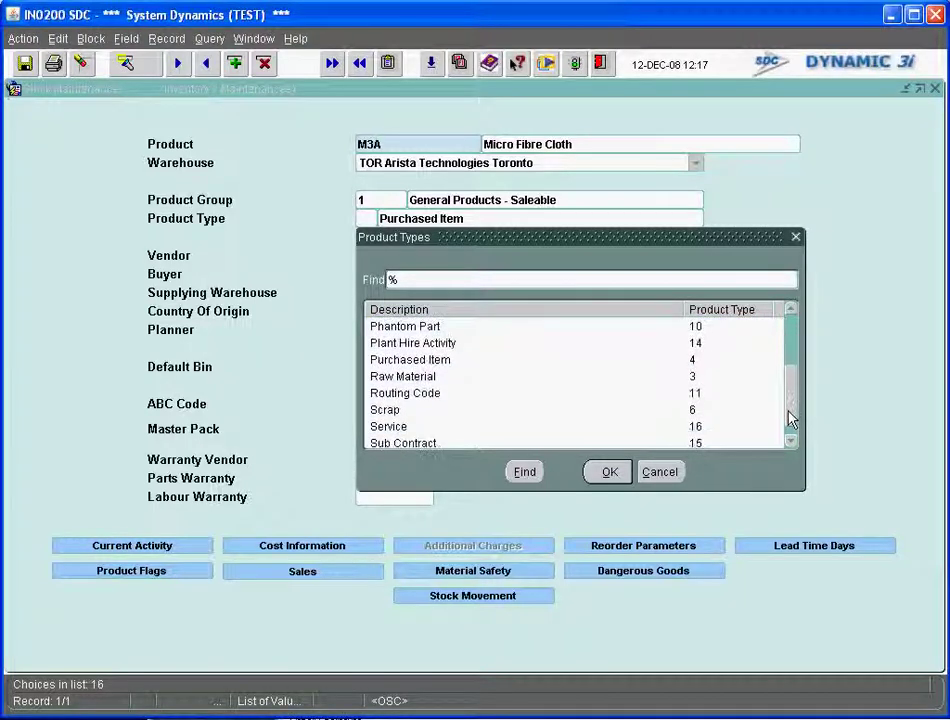
left_click(650, 473)
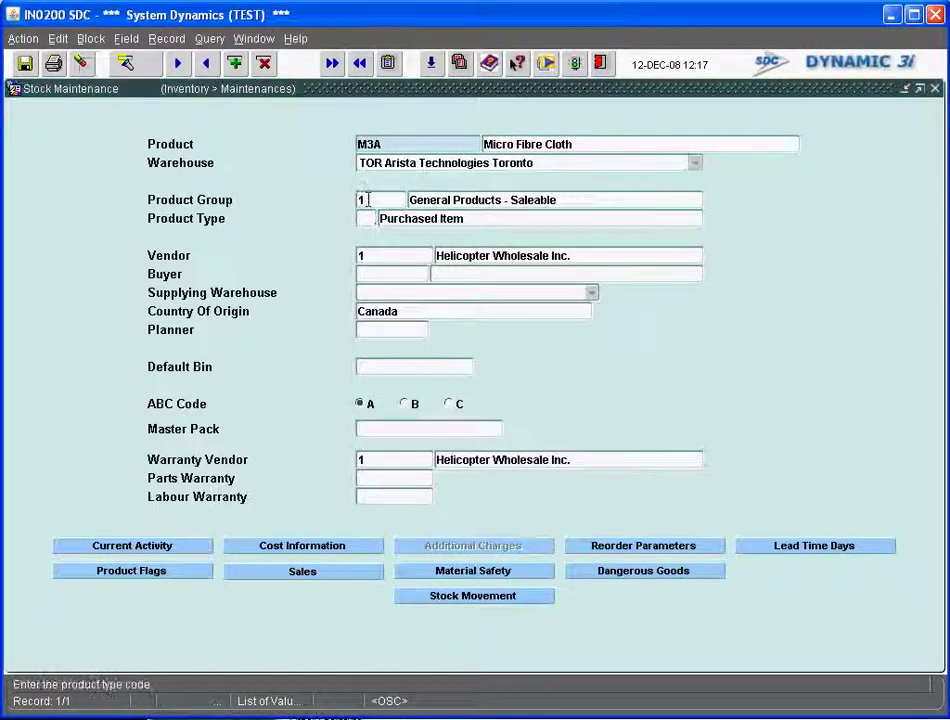
type("4")
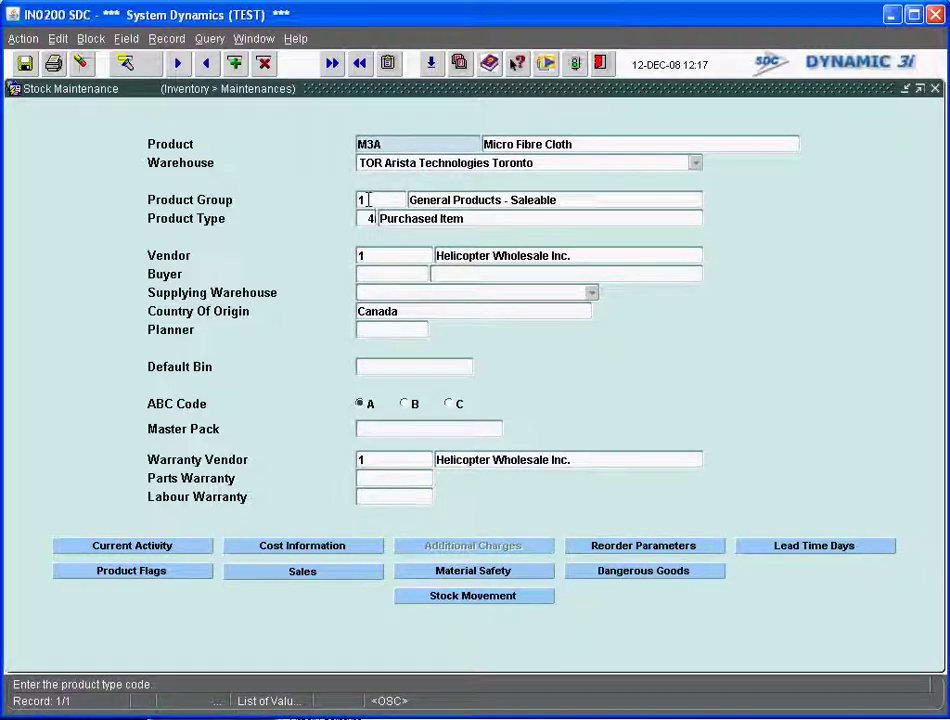
key("Tab")
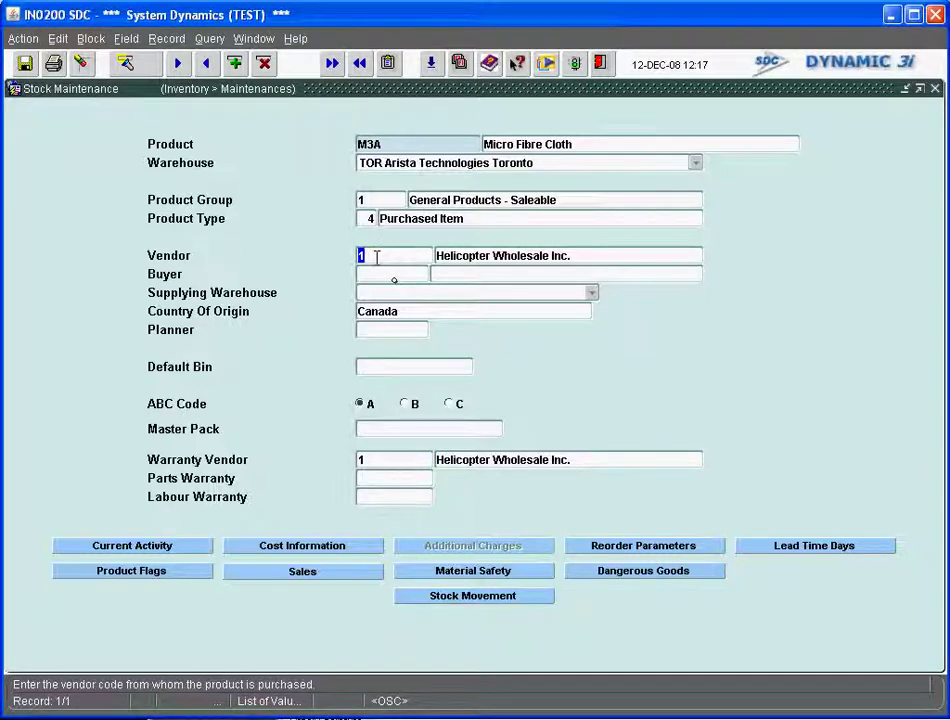
Step: Replace the vendor with ATI (ATI000) from the vendor list and blank the Warranty Vendor
key("BackSpace")
key("F9")
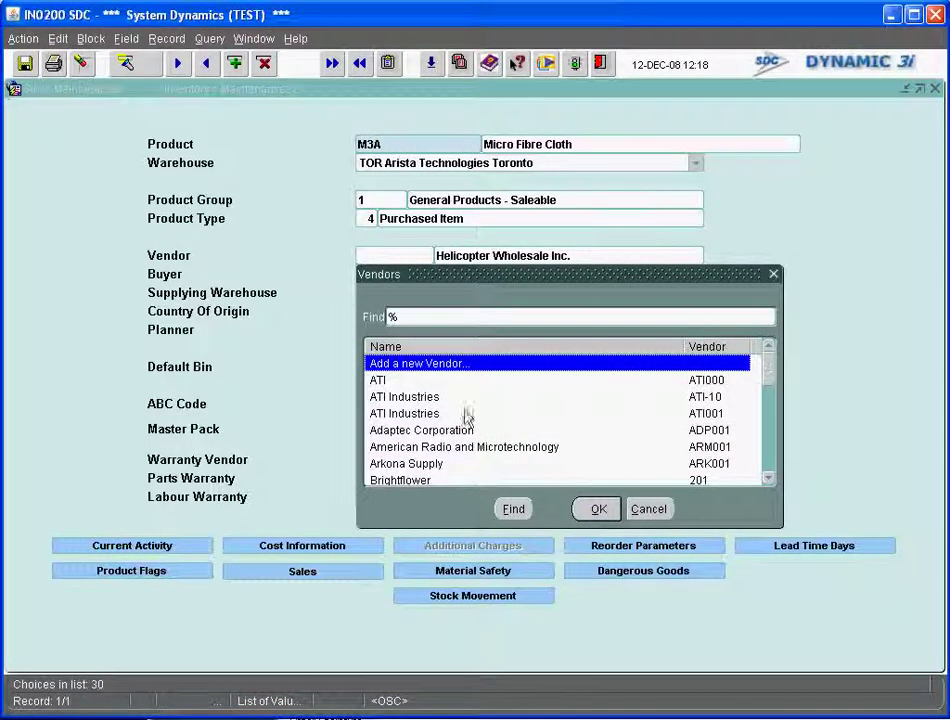
left_click(410, 400)
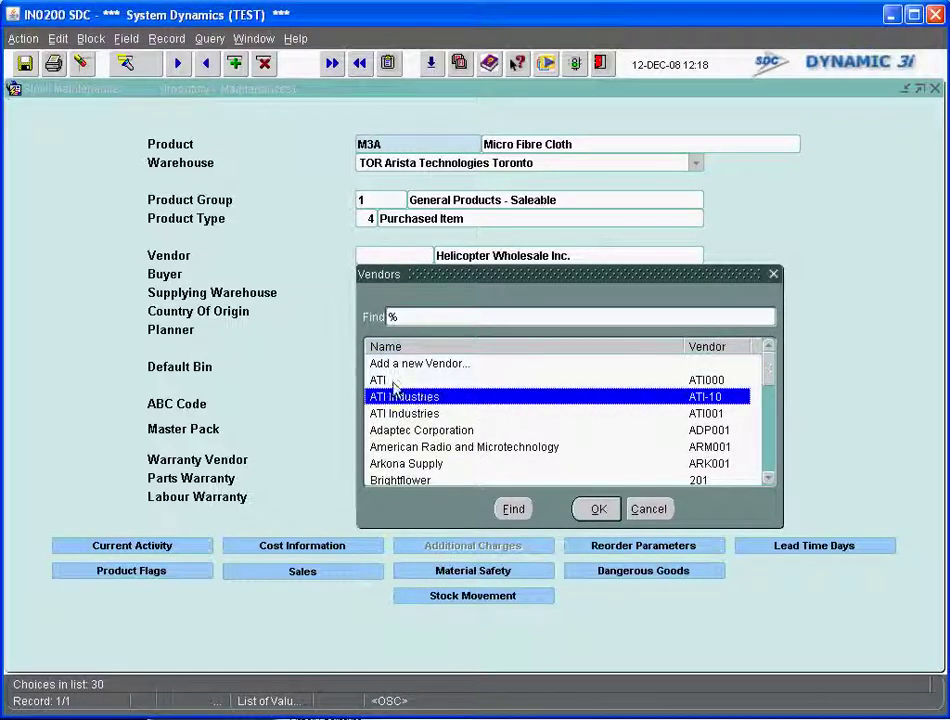
left_click(395, 382)
left_click(598, 509)
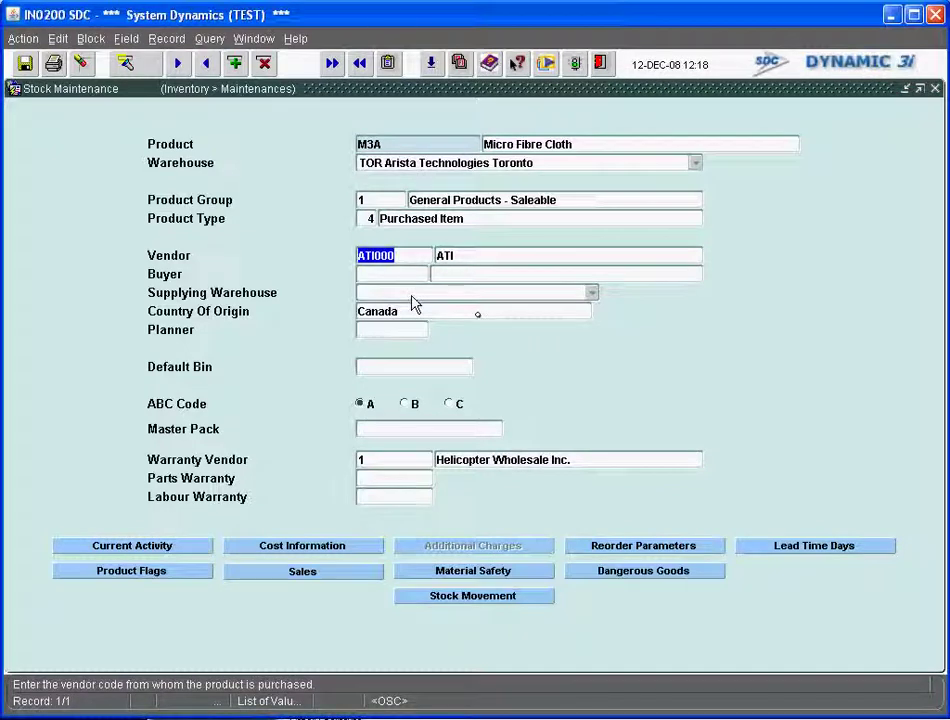
left_click(376, 460)
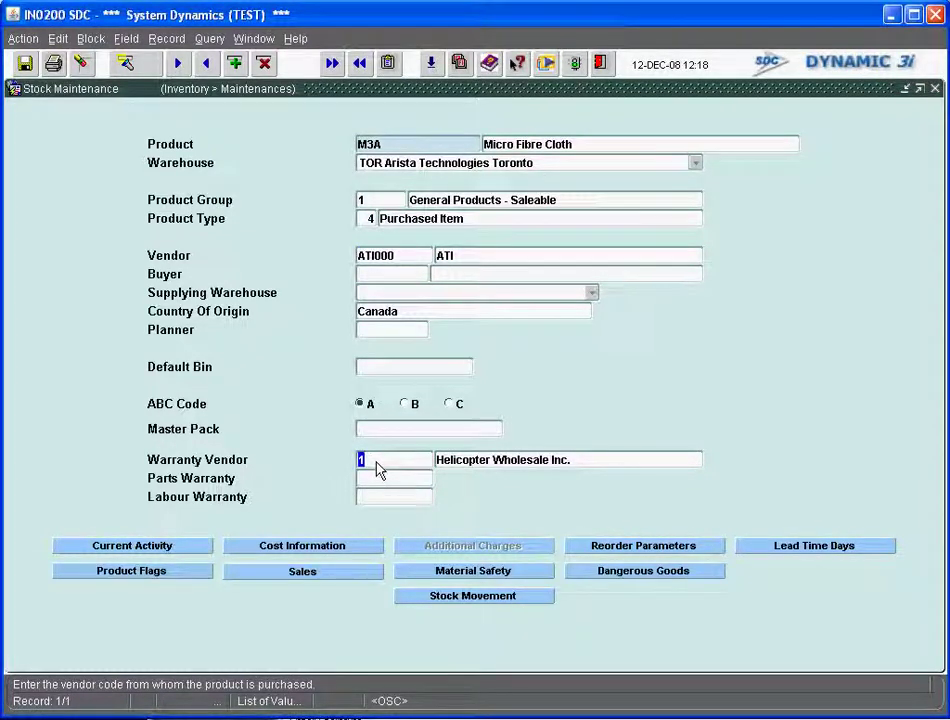
key("Tab")
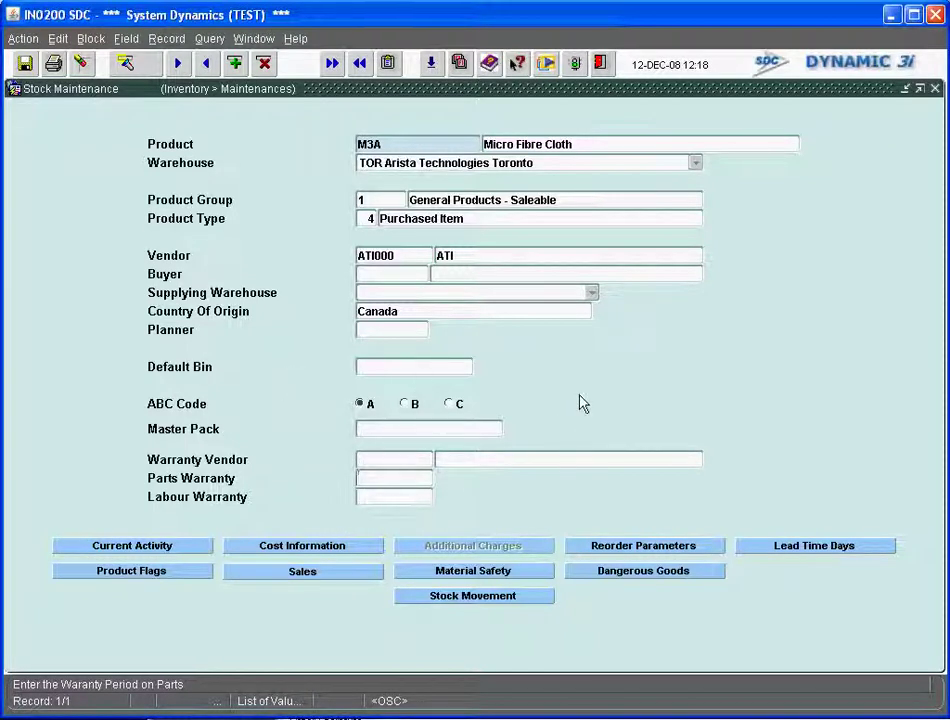
Step: Save and exit the M3A stock record, then reopen it from Stock Master
key("F4")
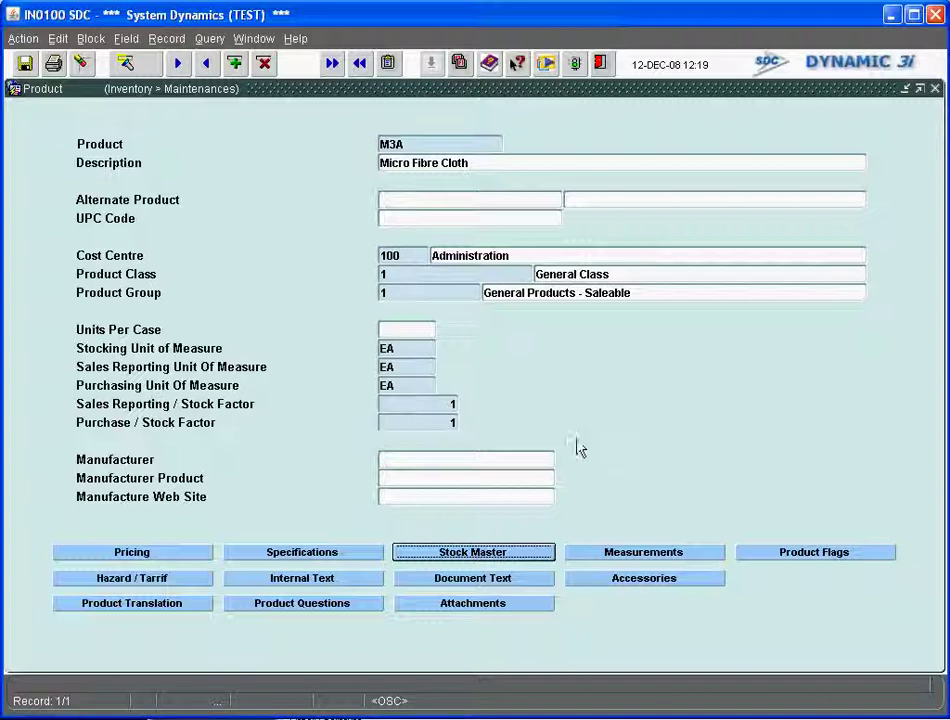
left_click(507, 554)
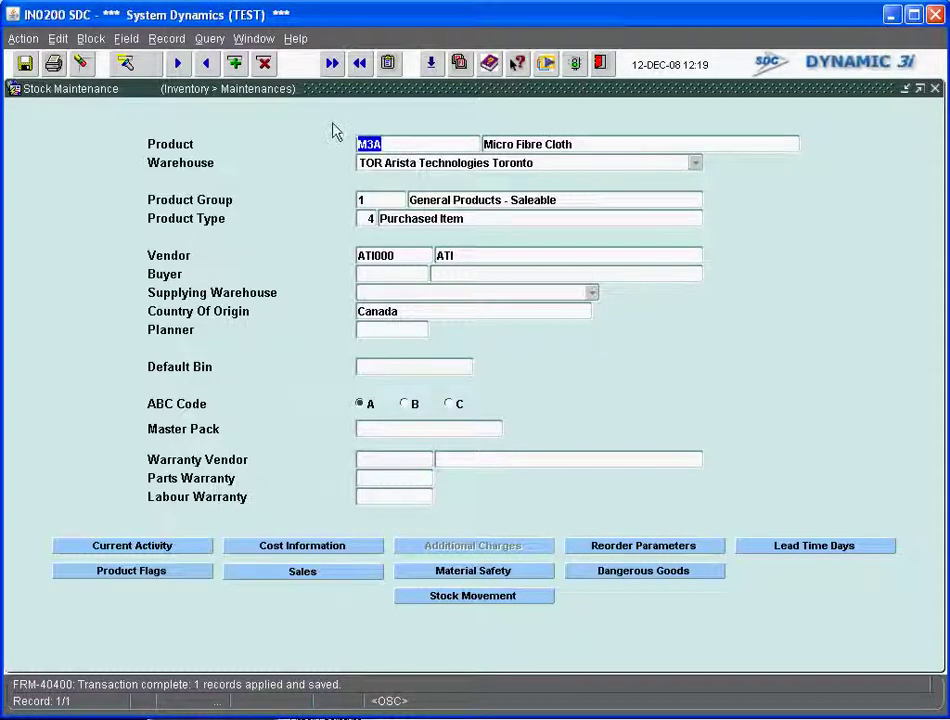
Step: Show M3A's Cost Information and launch Product Cost File Maintenance (IN1110)
left_click(310, 547)
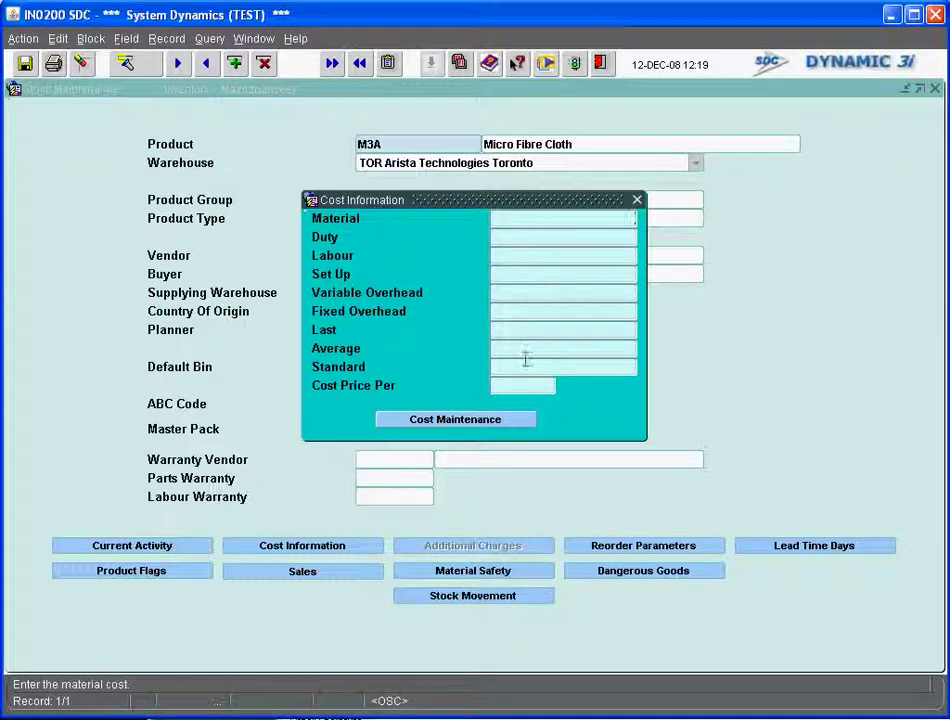
left_click(460, 424)
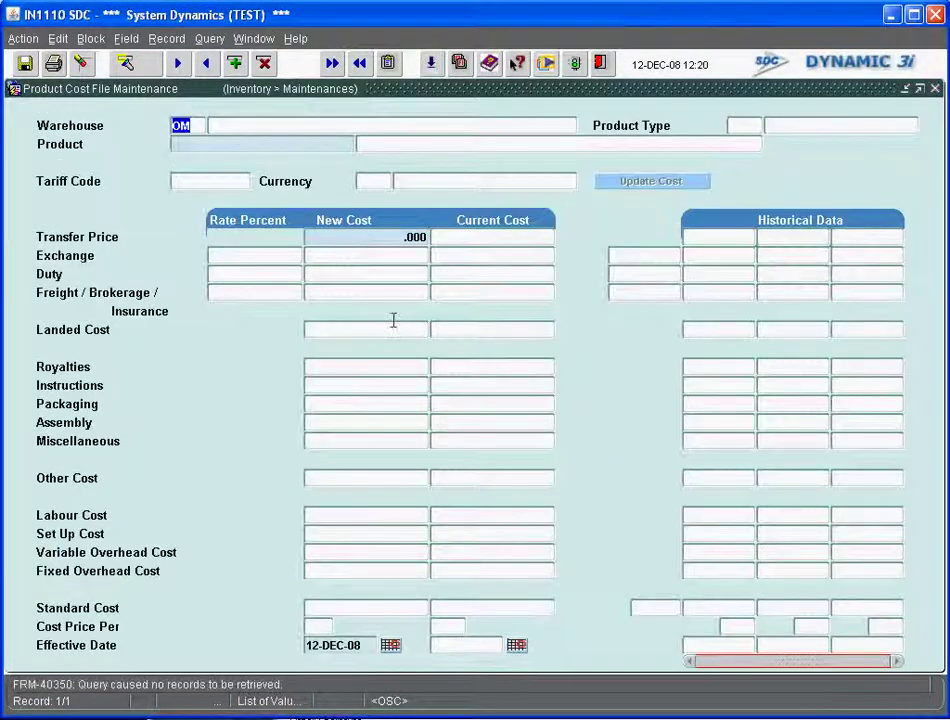
Step: Enter warehouse TOR and product M3A in the cost maintenance screen
type("T")
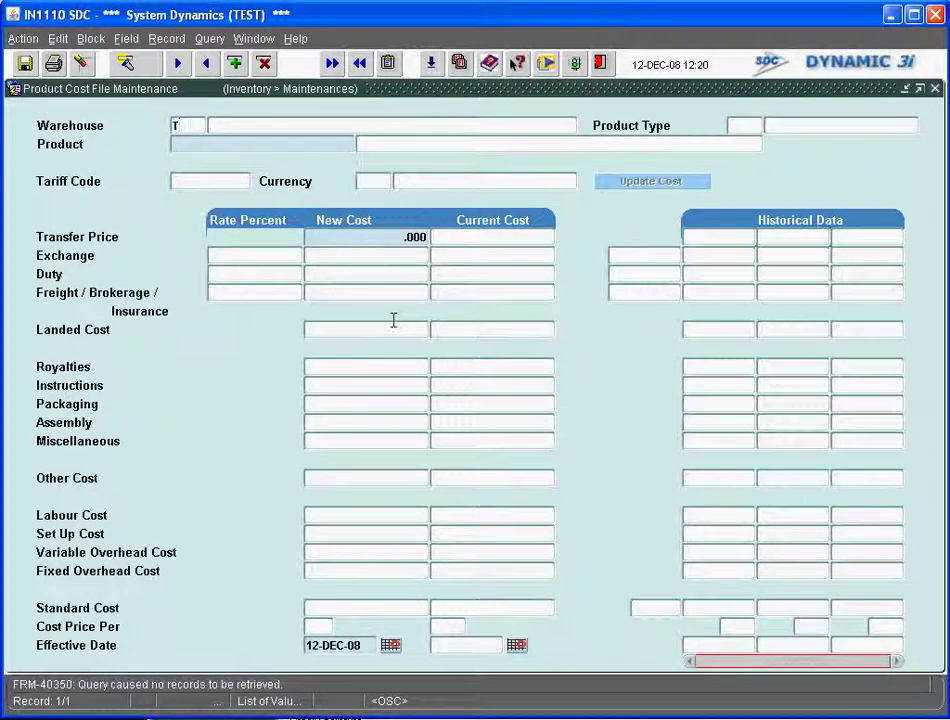
type("OR")
key("Tab")
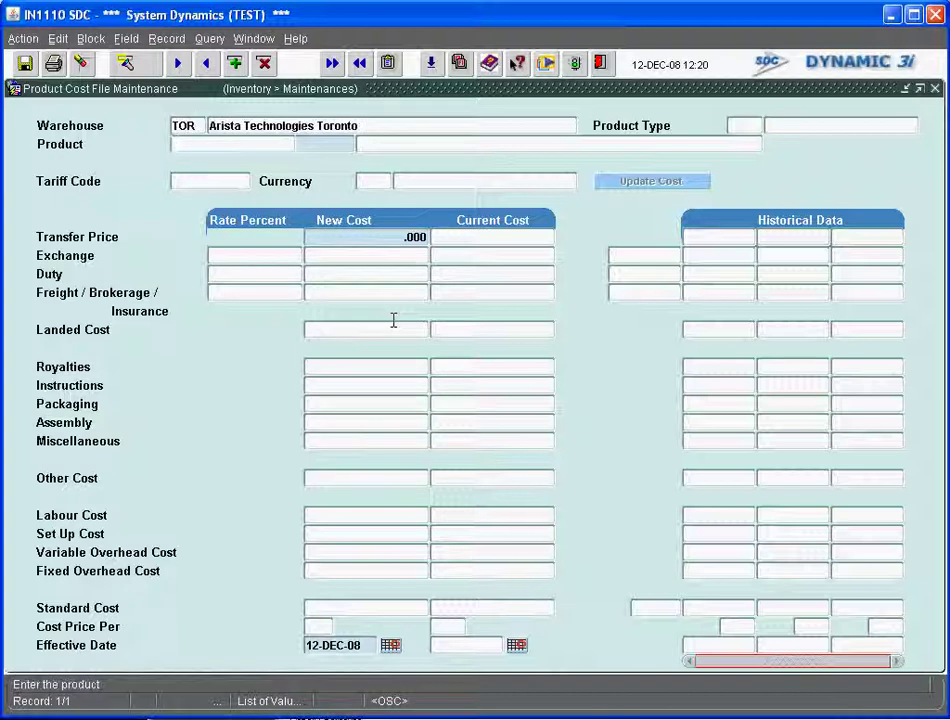
type("M3A")
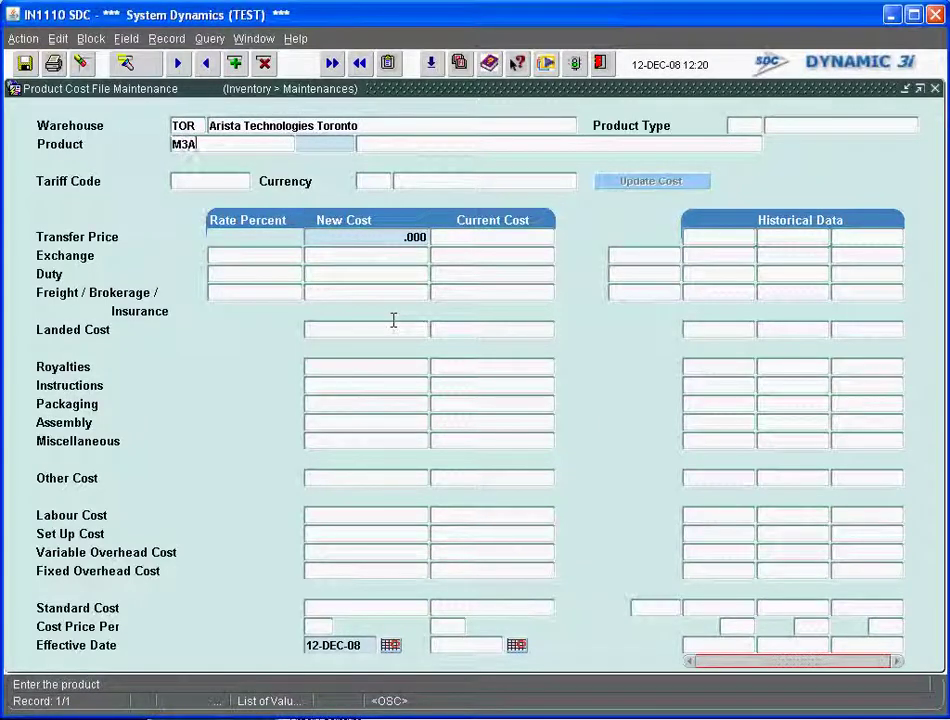
key("Tab")
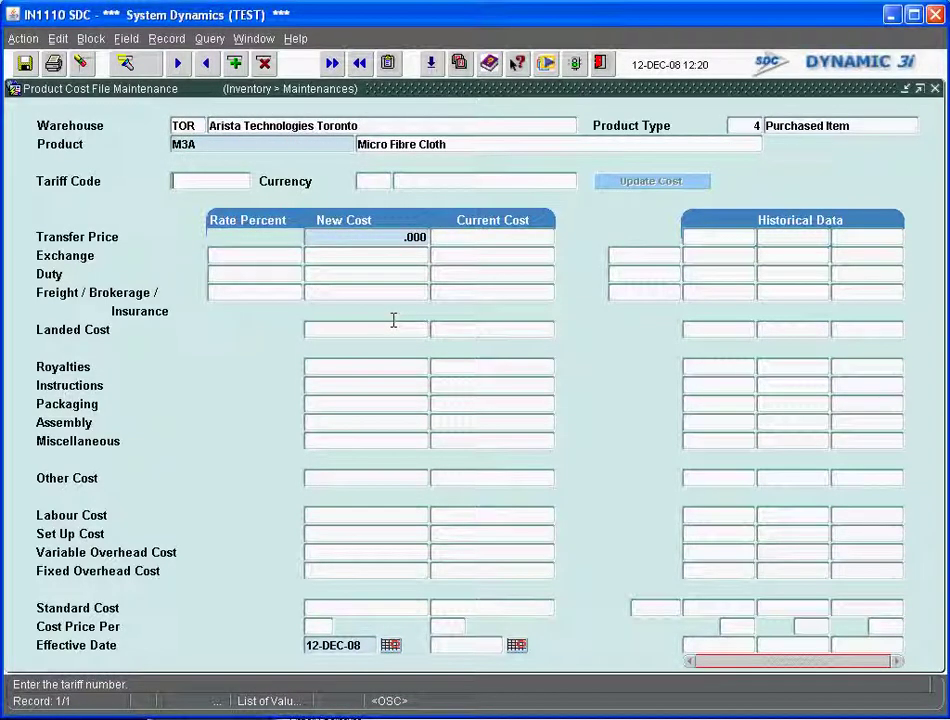
key("Tab")
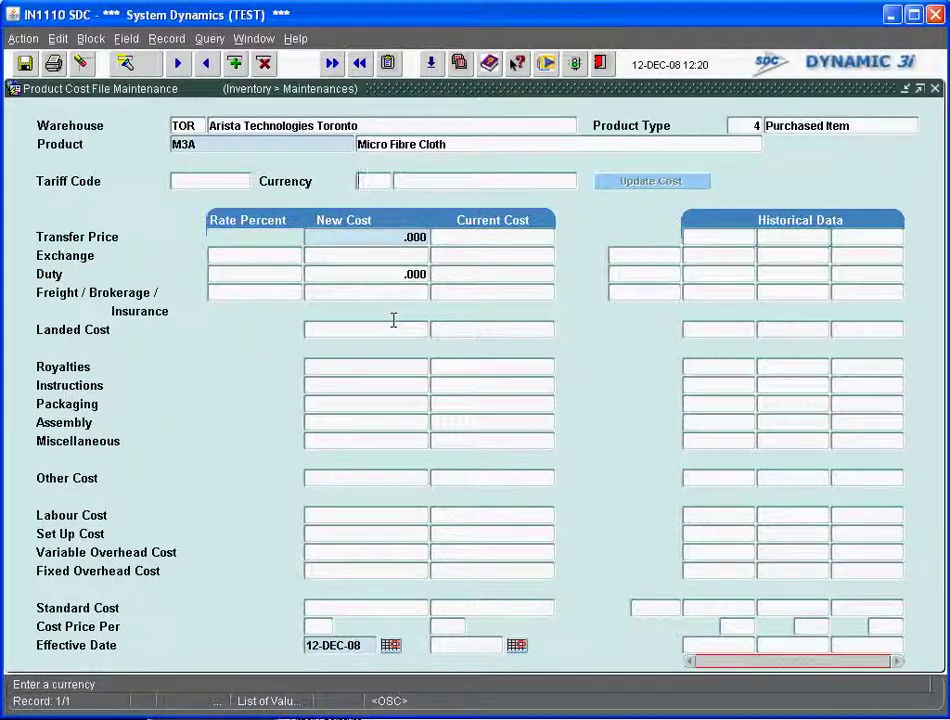
Step: Set the currency to Canadian Dollars from the currency list after 'cd' is rejected
type("cd")
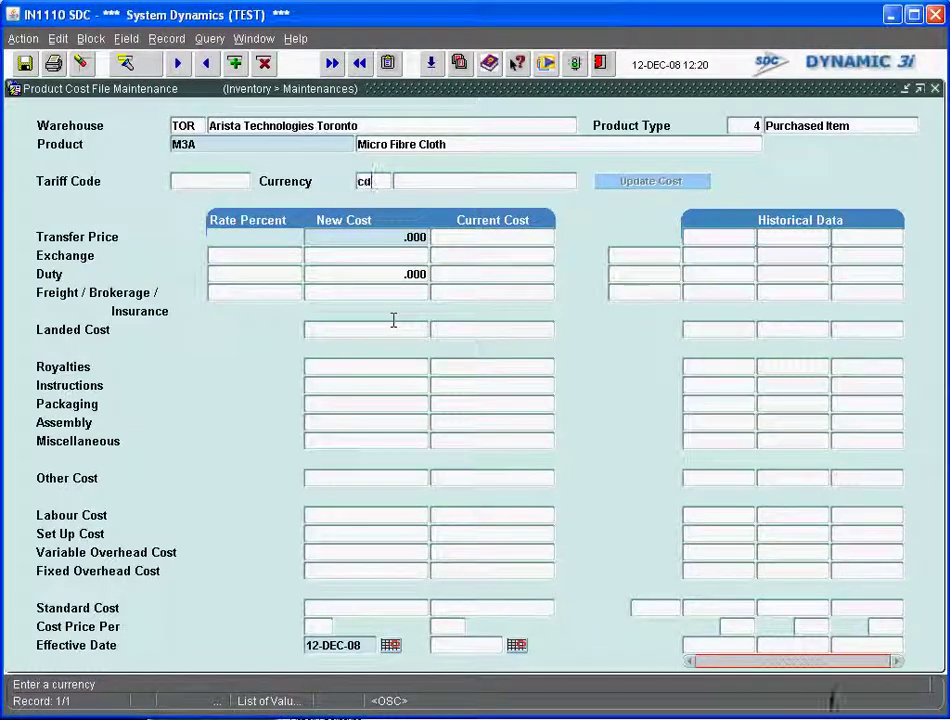
key("Tab")
key("Return")
key("BackSpace")
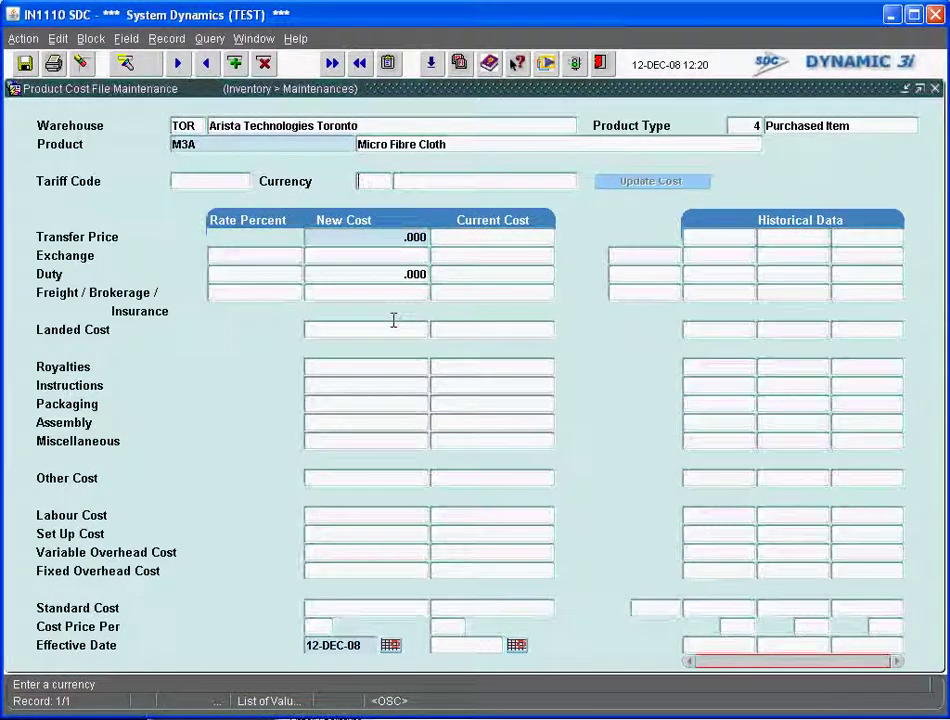
key("F9")
key("Down")
key("Down")
key("Down")
key("Down")
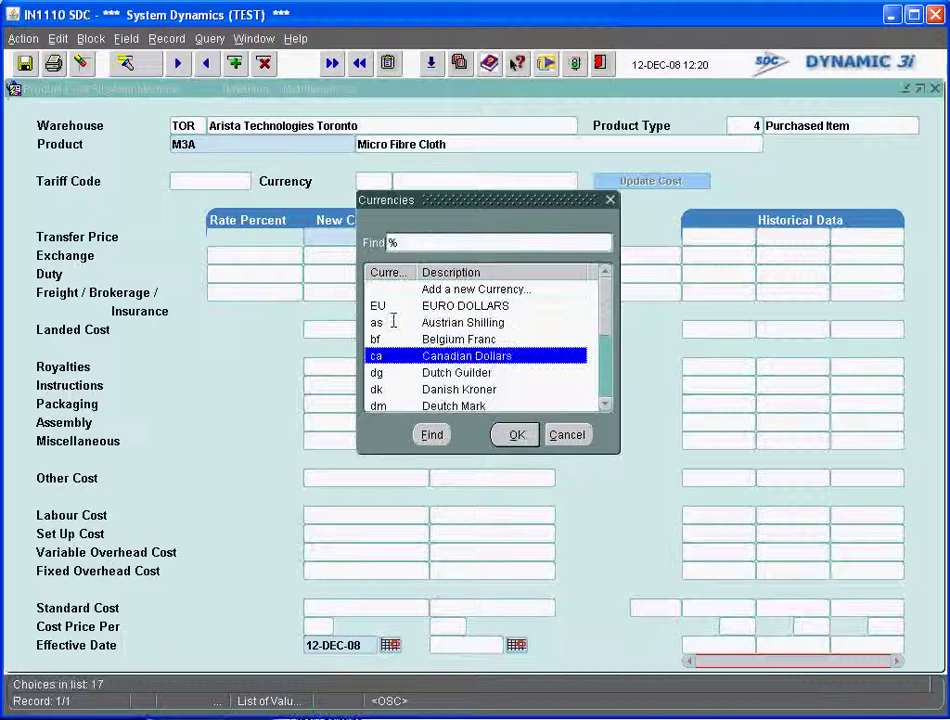
key("Down")
key("Up")
key("Return")
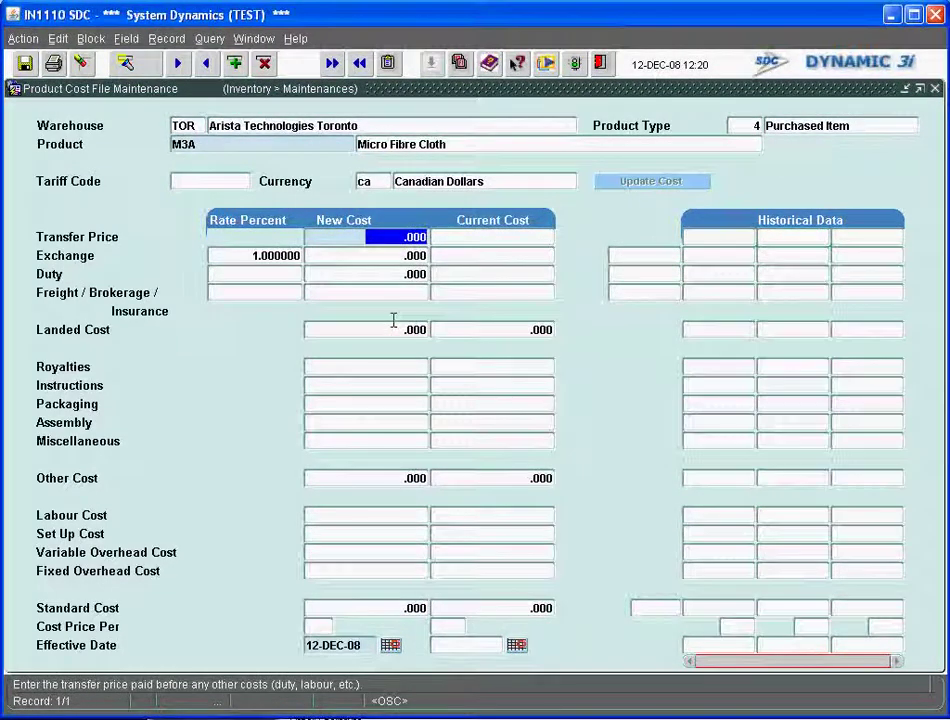
Step: Enter a 5.35 transfer price and save the cost record
type("5")
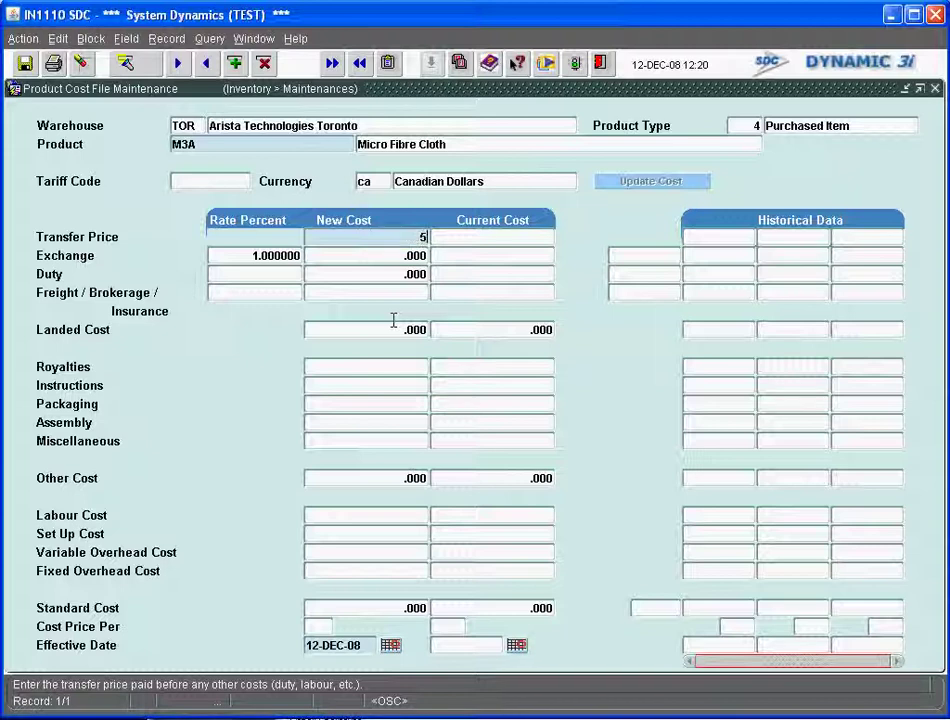
type(".35")
key("Tab")
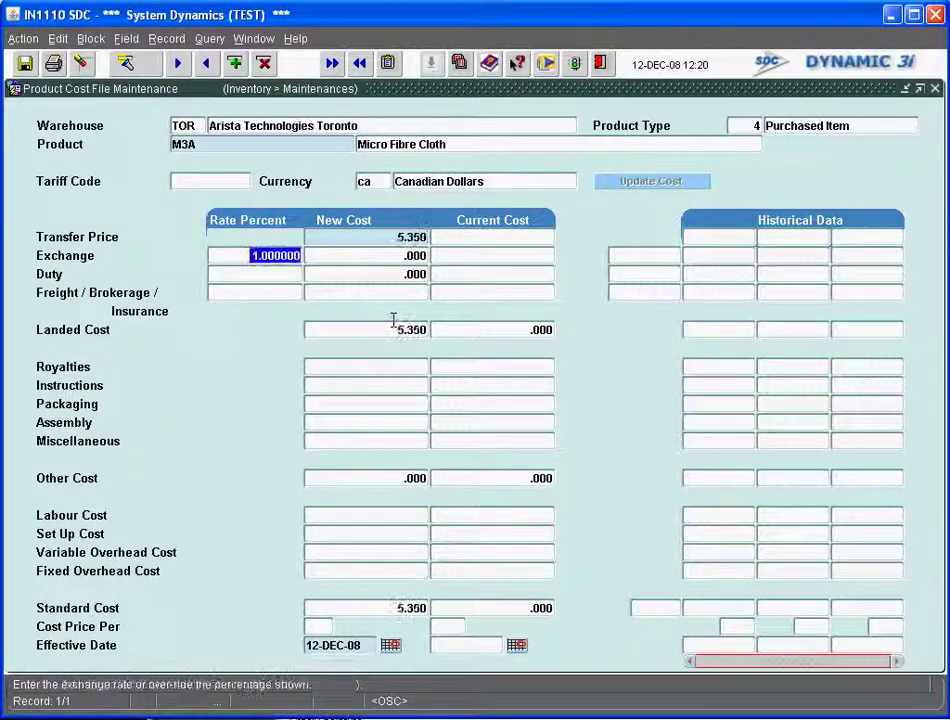
key("Tab")
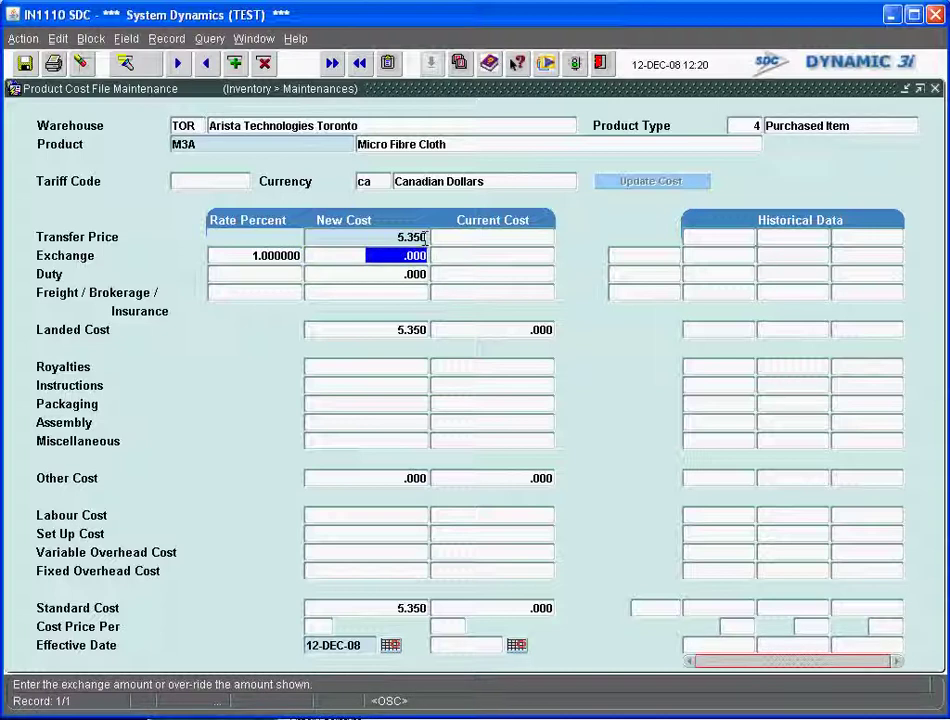
key("Tab")
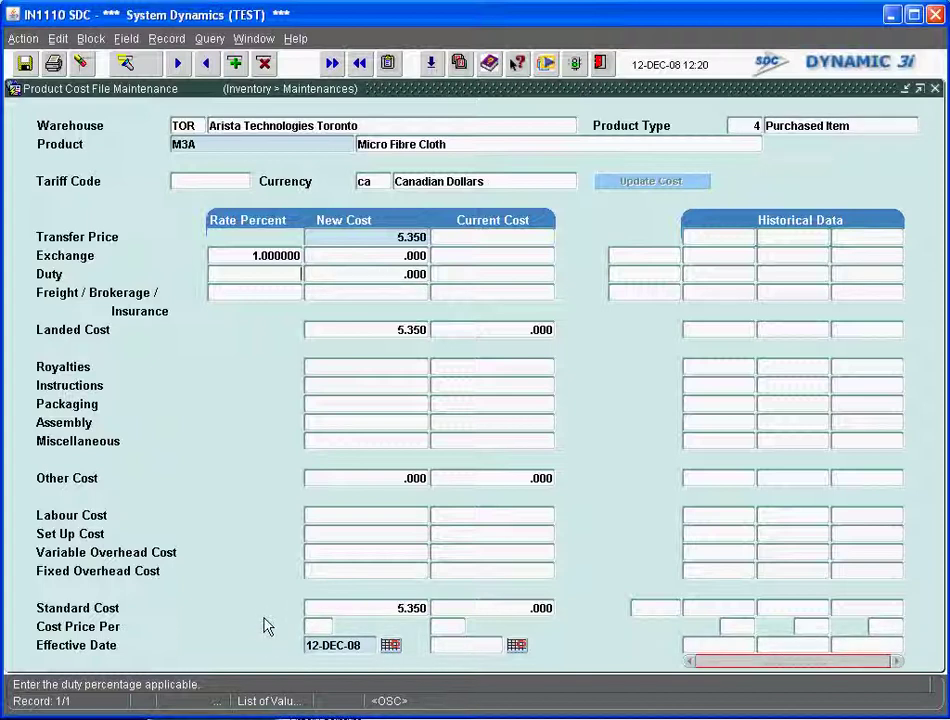
key("ctrl+q")
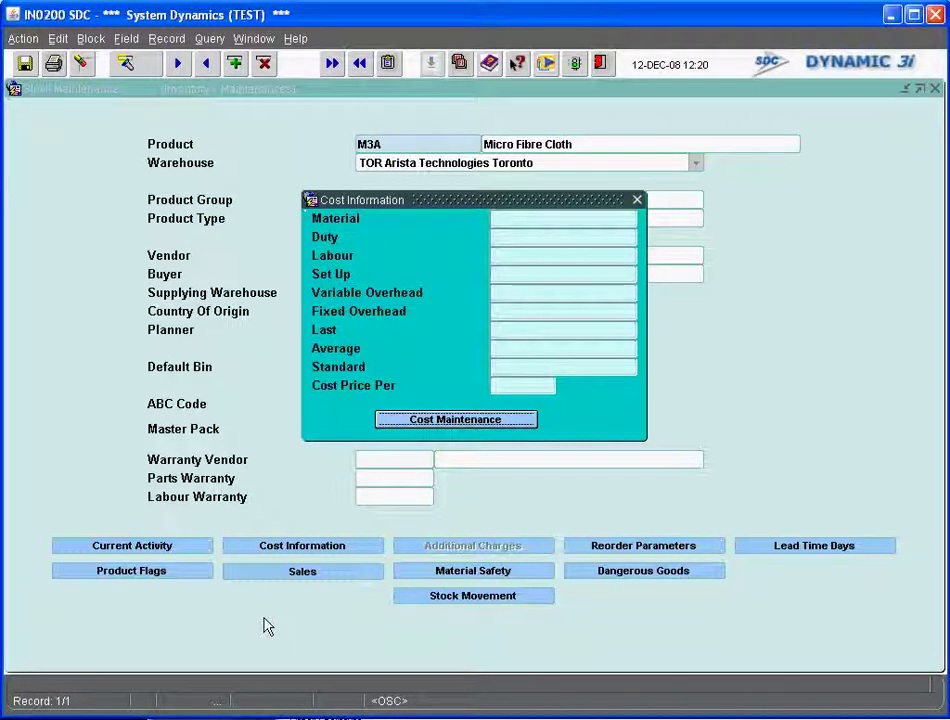
Step: Reopen Cost Maintenance for M3A to view the saved 5.350 new standard cost
left_click(463, 420)
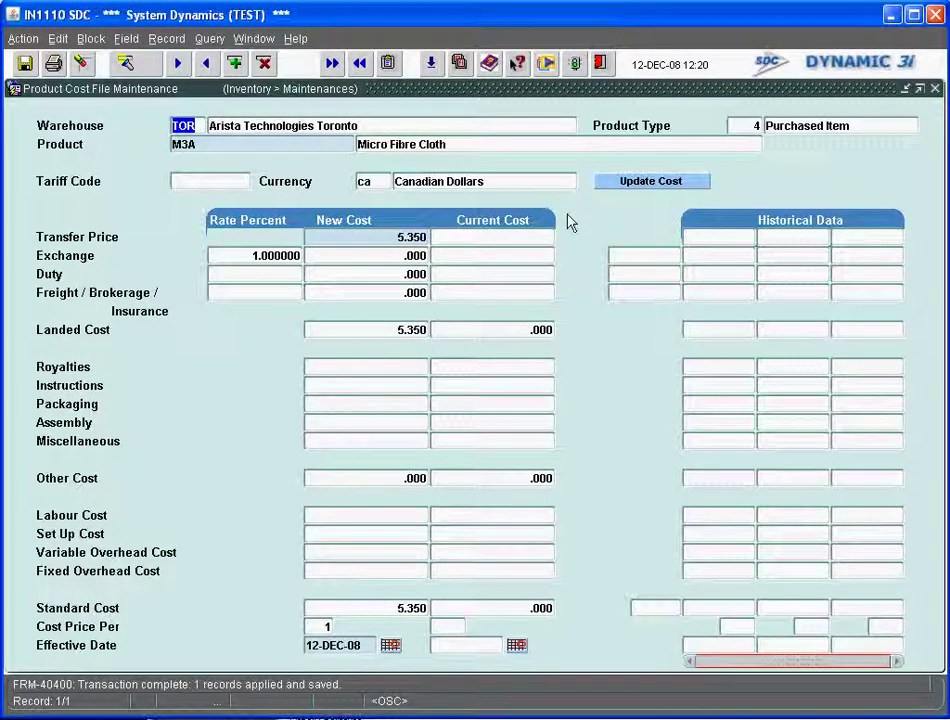
Step: Run the Product Cost Update for M3A at TOR immediately
left_click(621, 183)
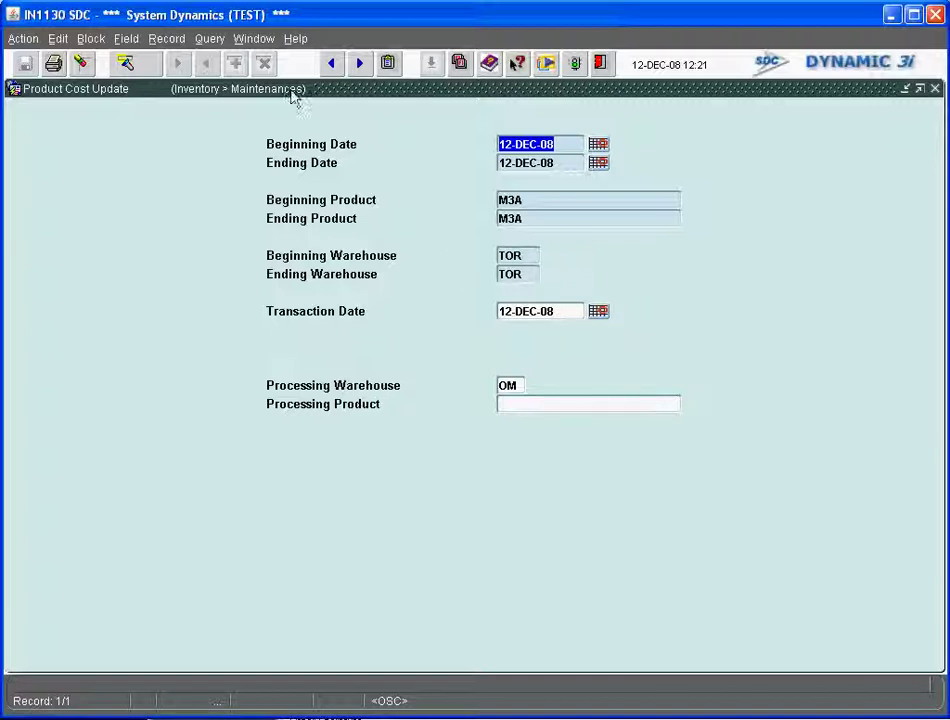
left_click(126, 63)
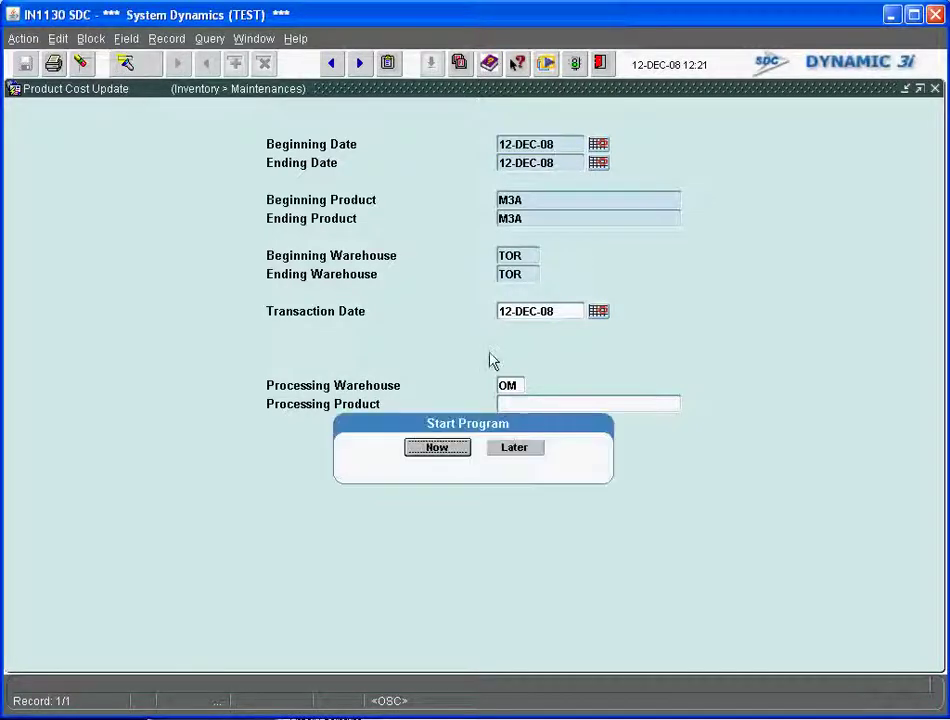
left_click(463, 452)
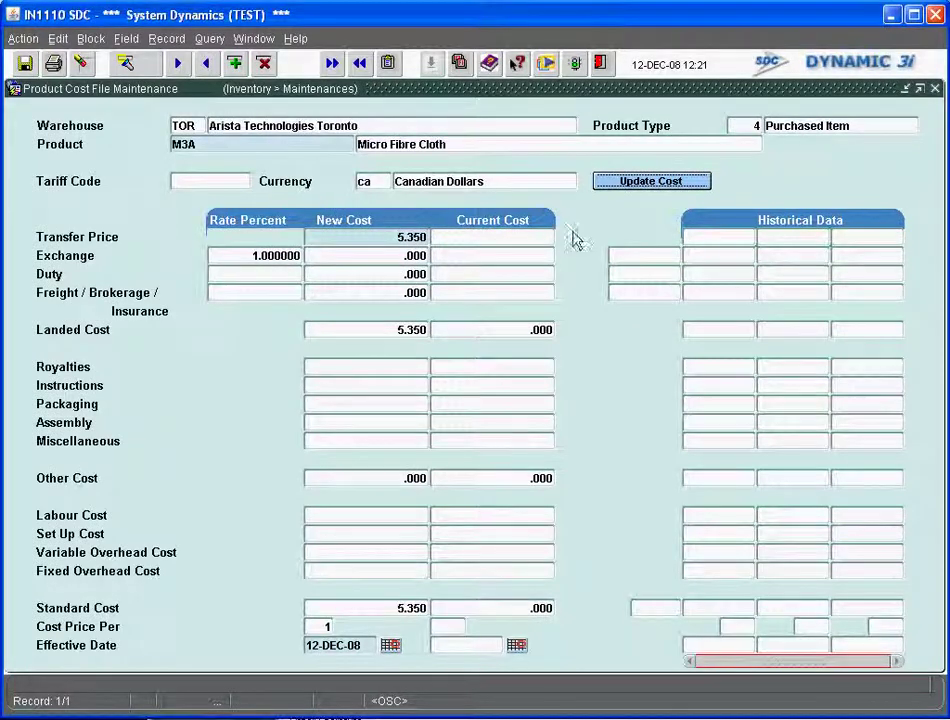
Step: Close the cost and stock screens back to the product, then open Price File Maintenance for M3A
left_click(600, 63)
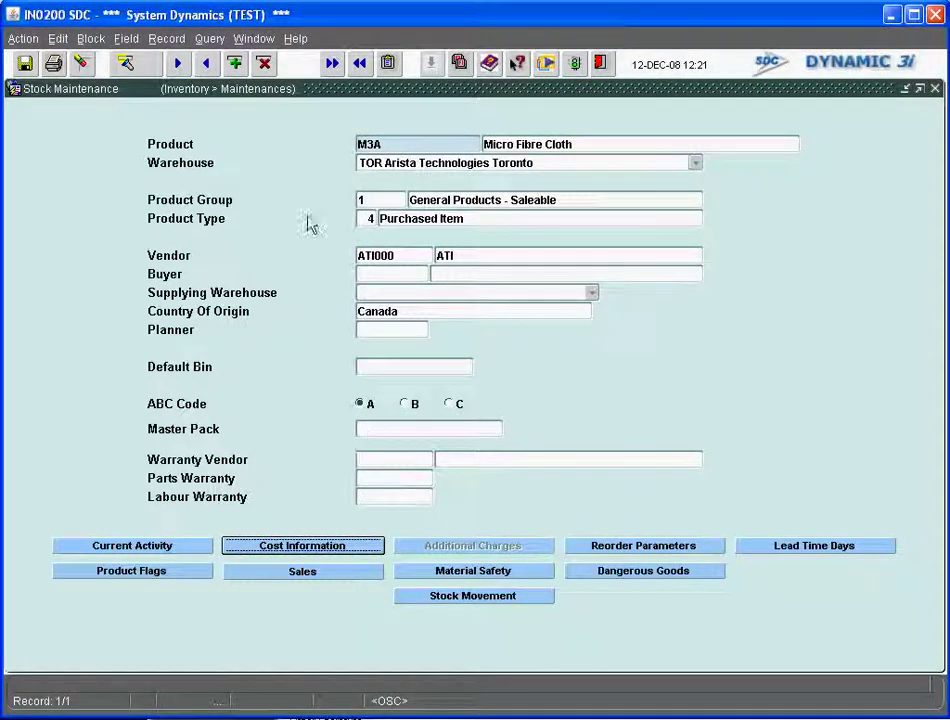
key("F10")
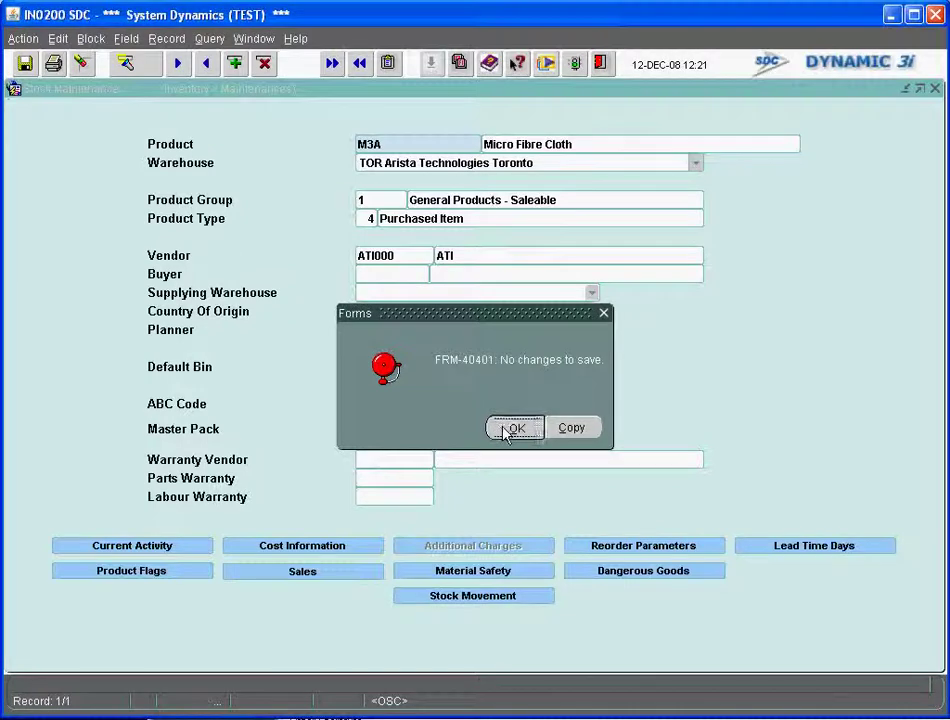
left_click(510, 426)
left_click(600, 63)
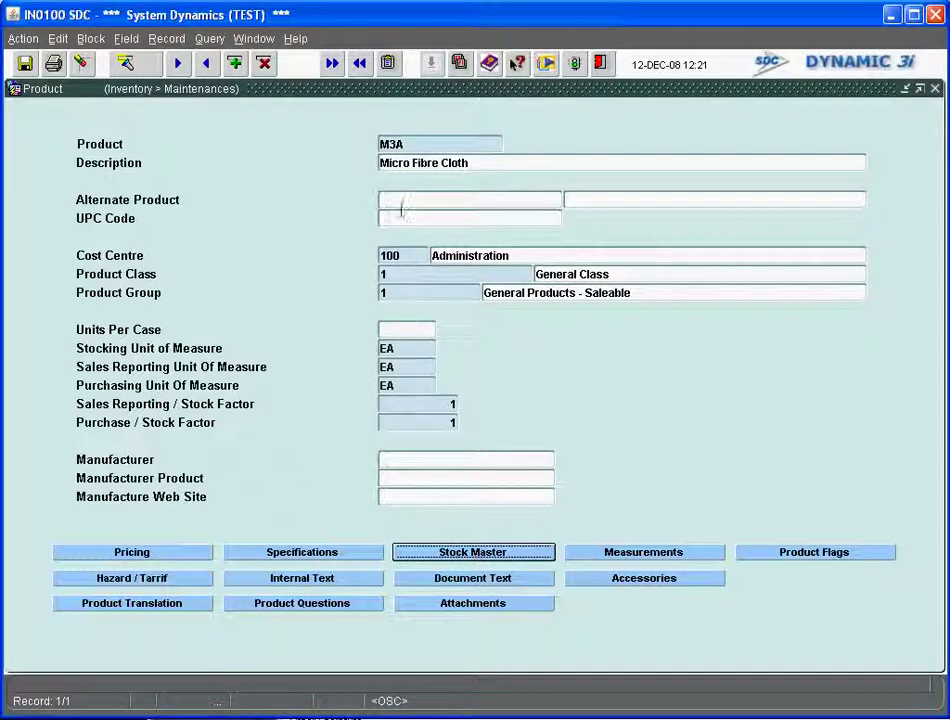
left_click(186, 558)
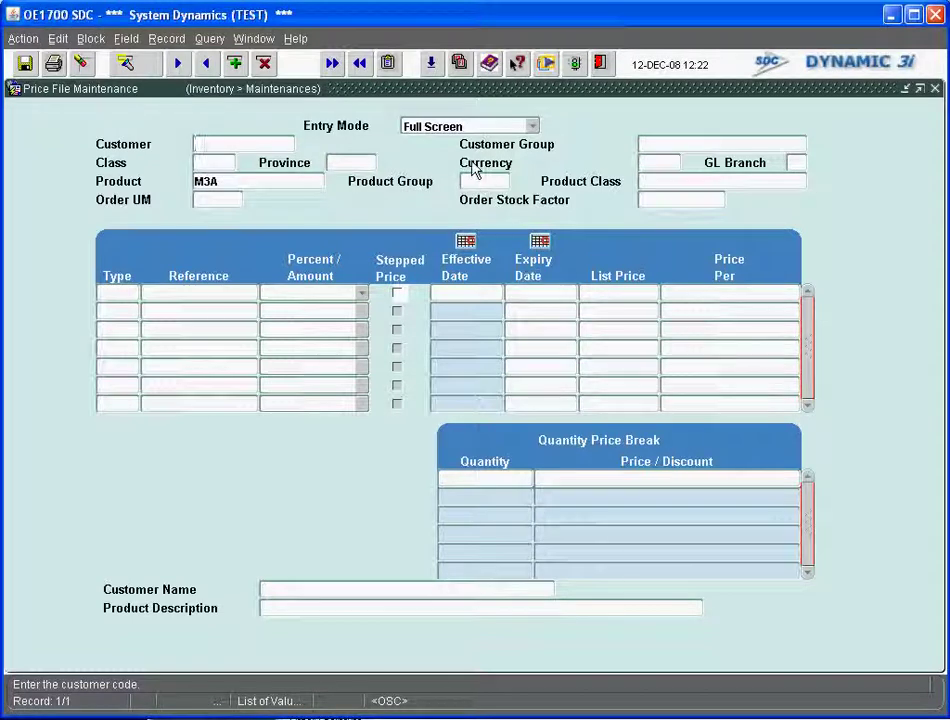
Step: Replace the rejected currency code 'cd' with Canadian Dollars (ca) from the currency list
key("Tab")
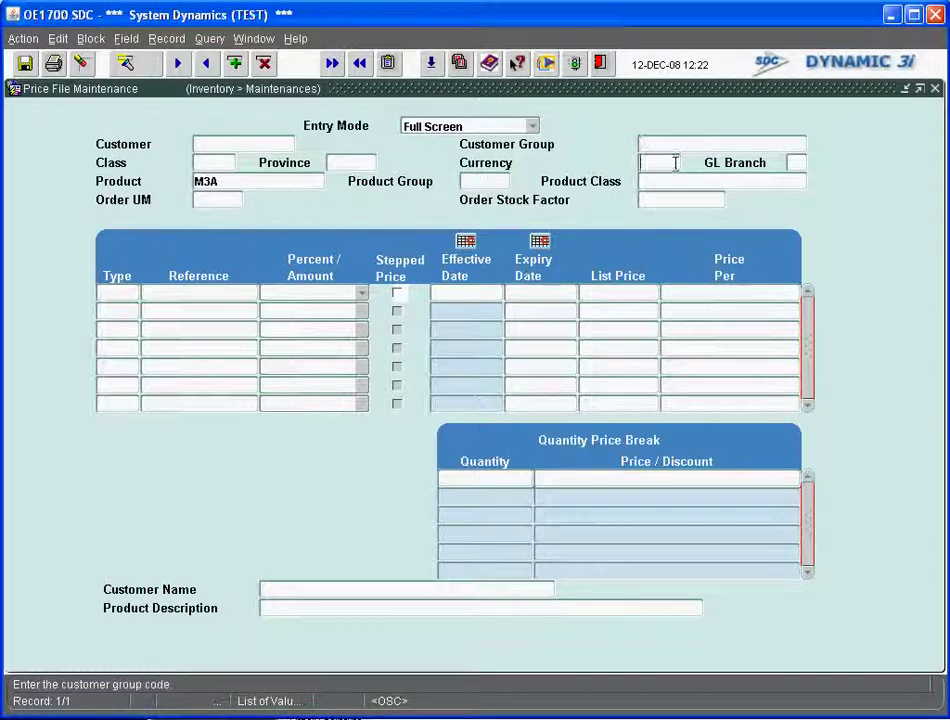
left_click(675, 164)
type("c")
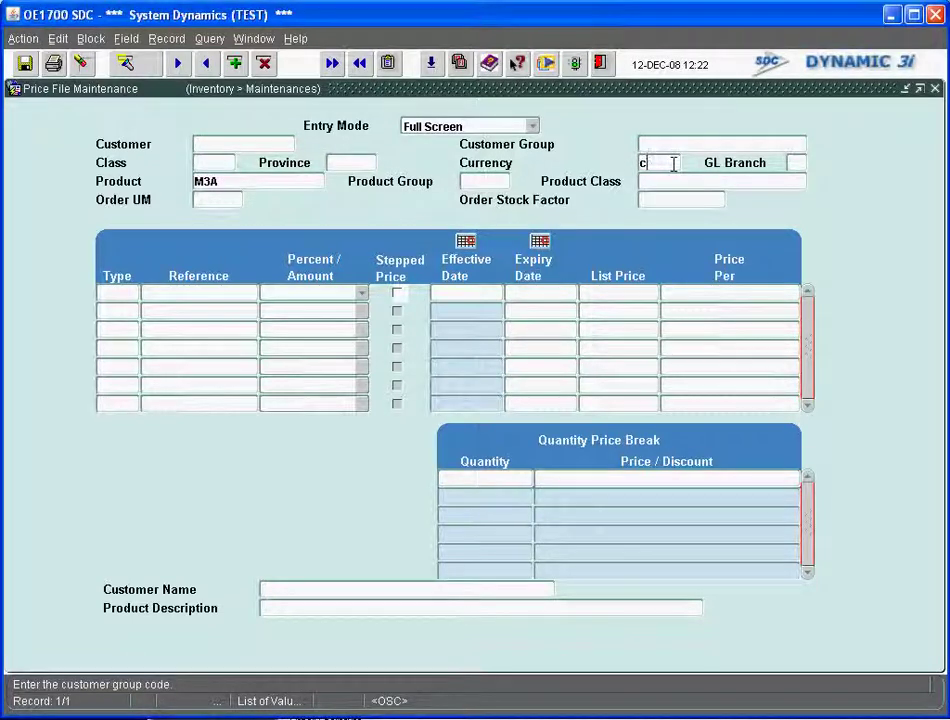
type("d")
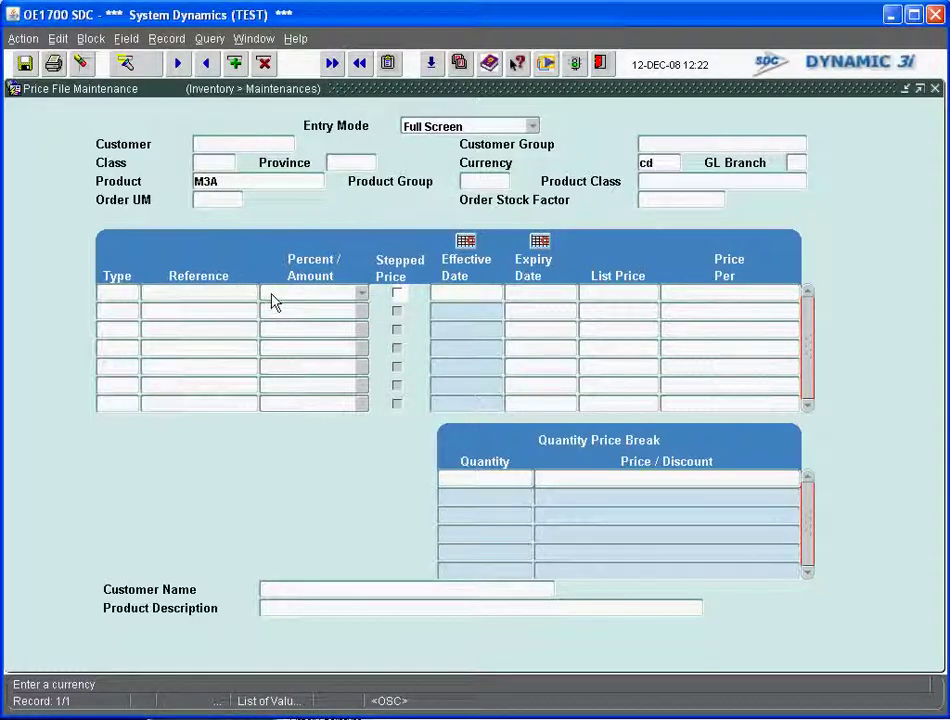
key("shift+Home")
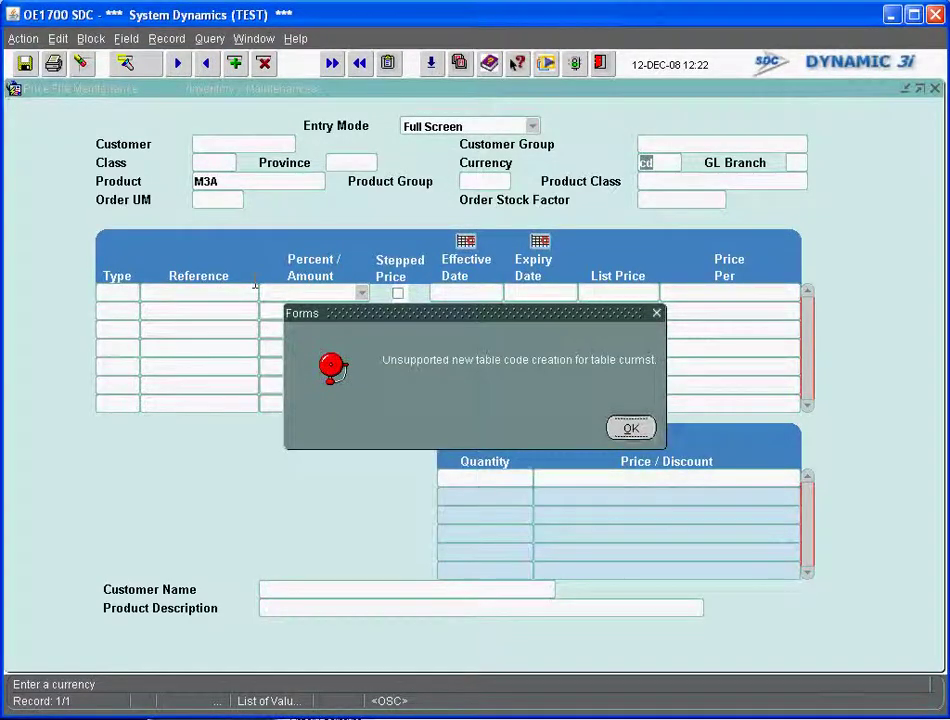
key("Return")
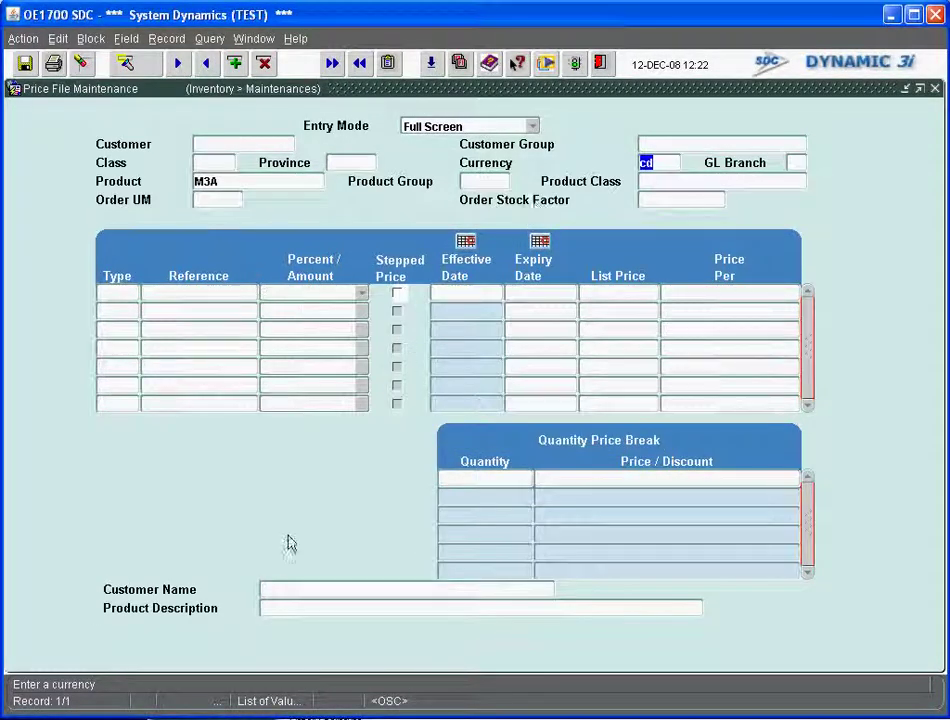
key("Delete")
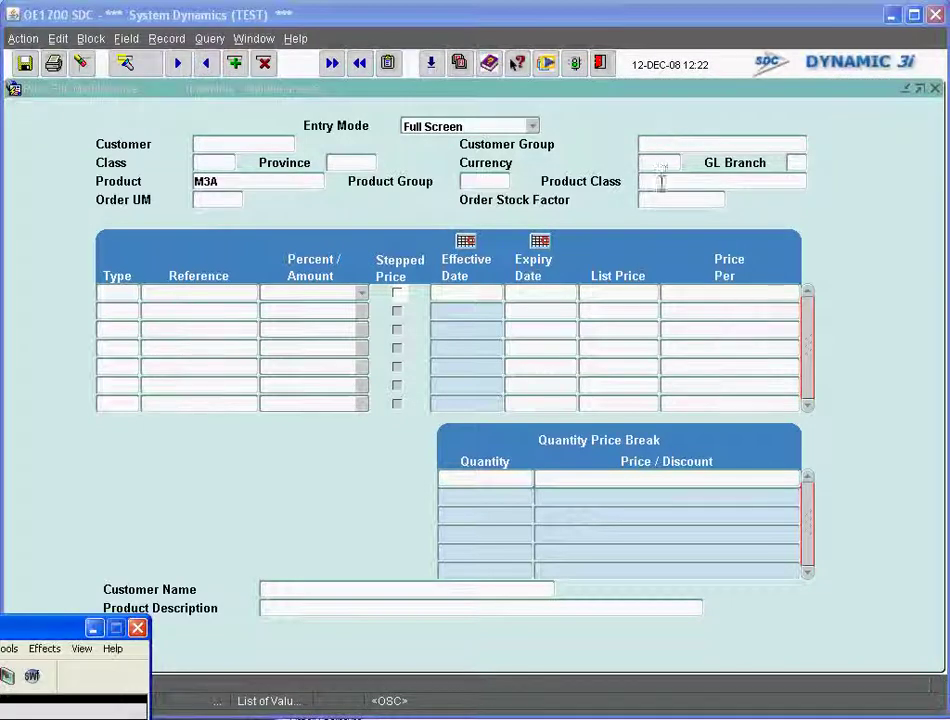
left_click(661, 163)
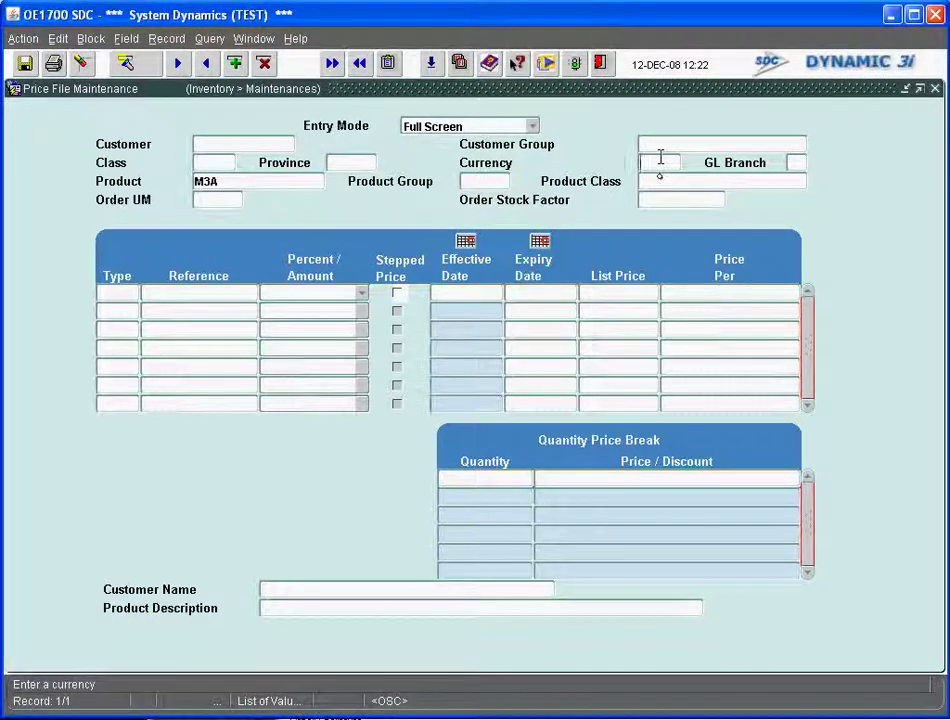
key("F9")
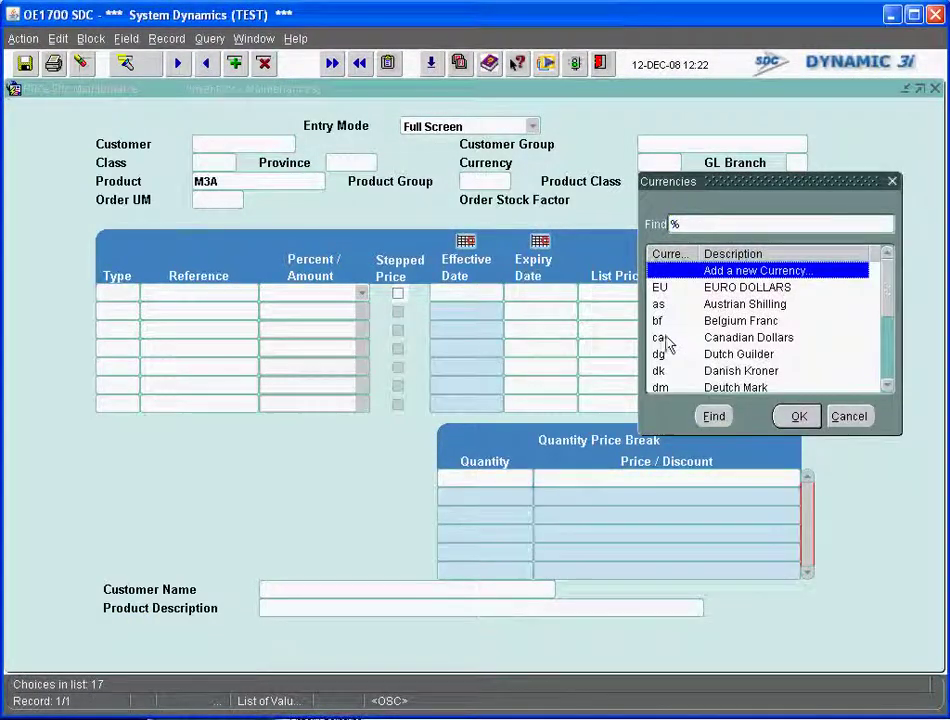
double_click(664, 339)
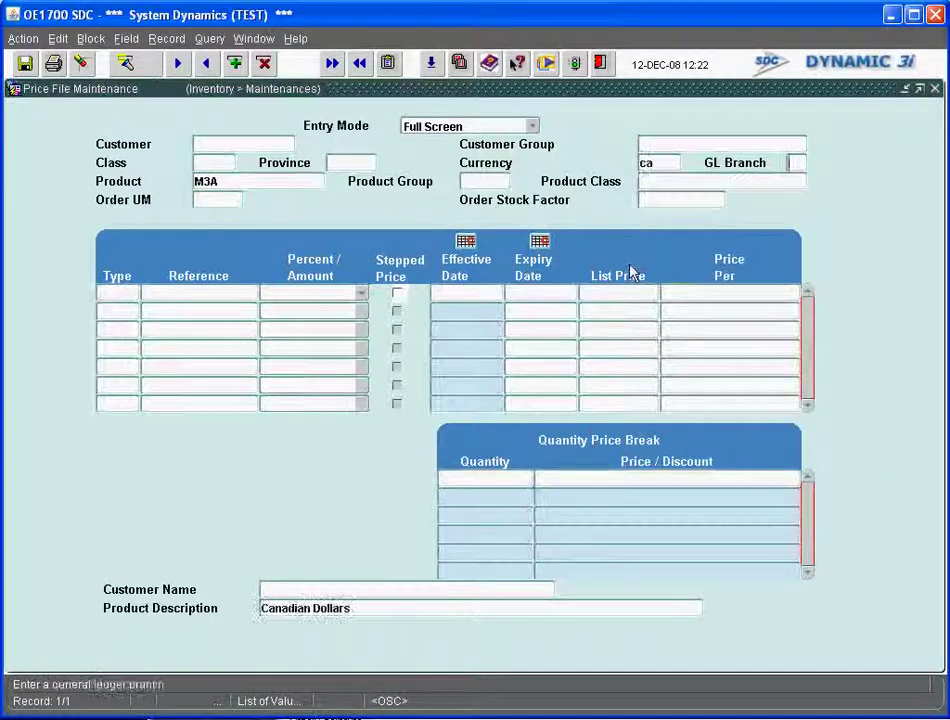
Step: Accept product M3A and set the order unit of measure to EA
left_click(240, 292)
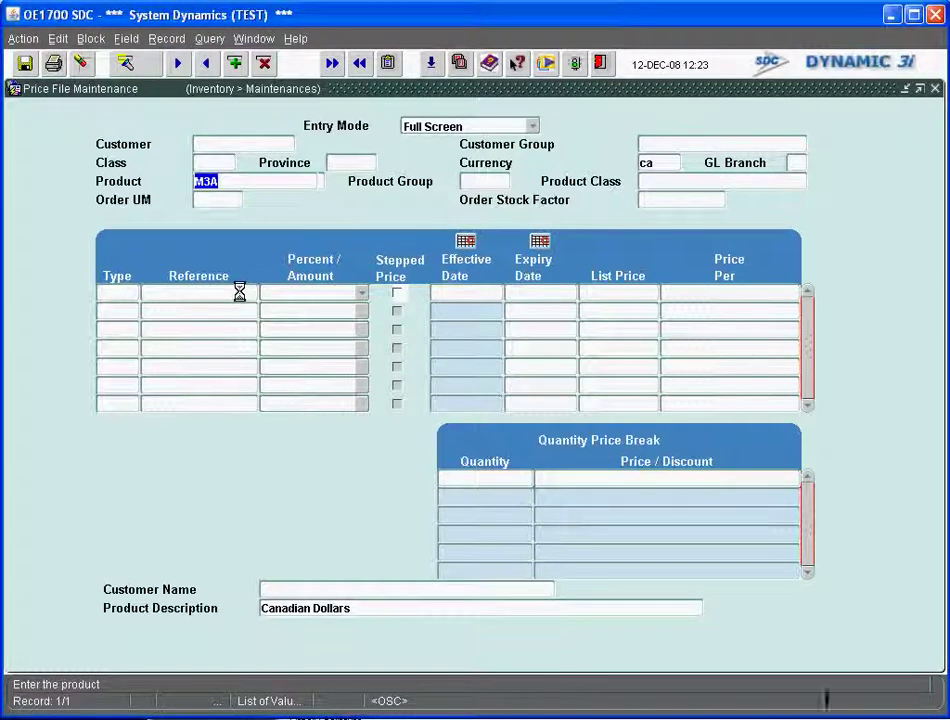
key("Tab")
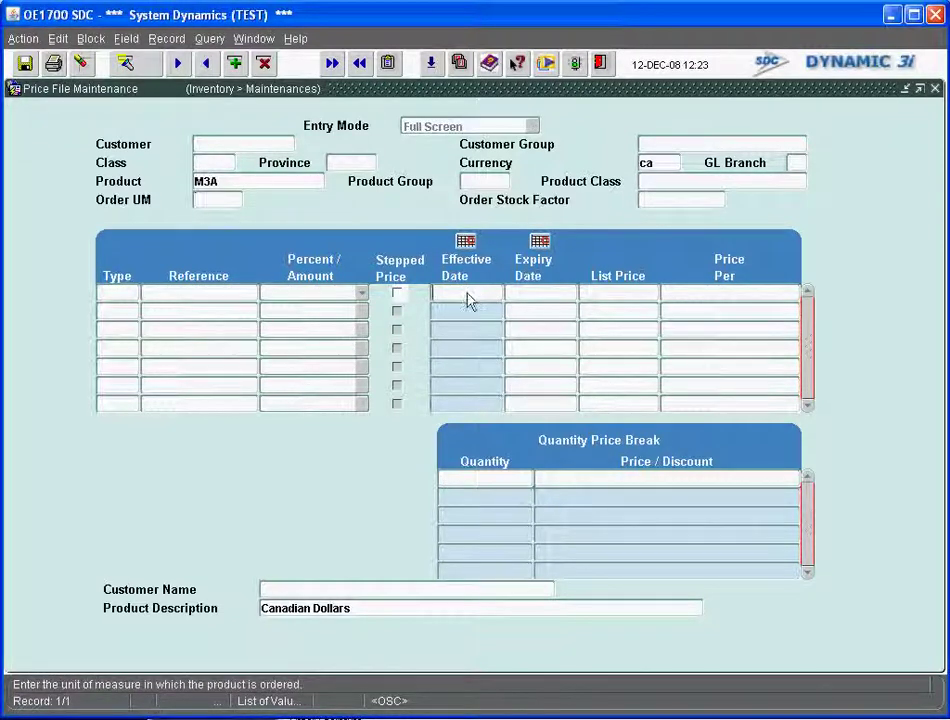
type("EA")
key("Tab")
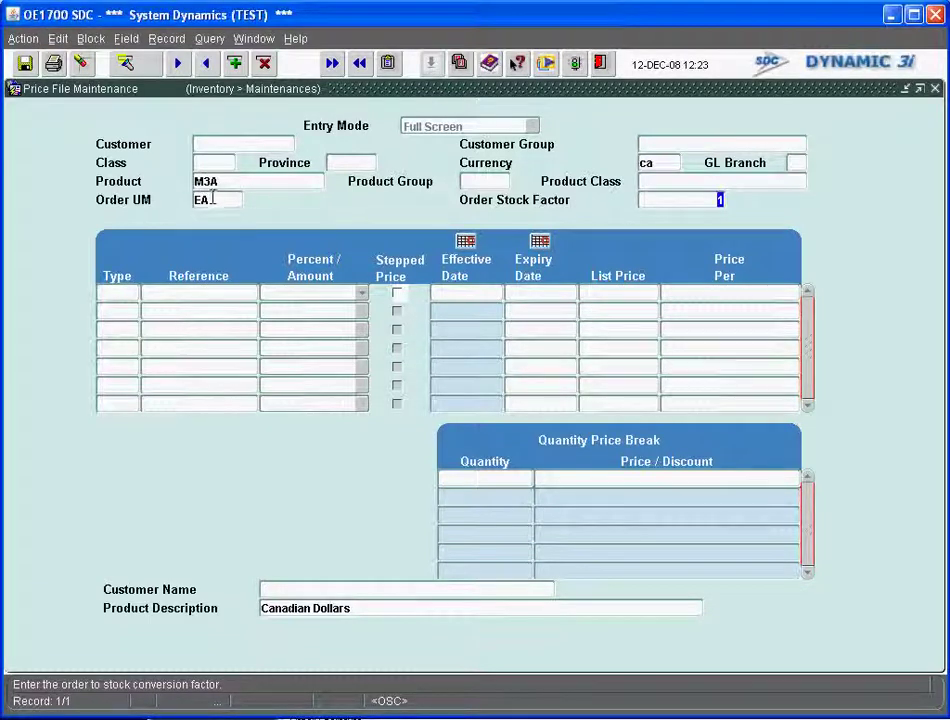
Step: Enter a 7.95 list price on the first price line, dismiss the error and leave Price File Maintenance
left_click(437, 292)
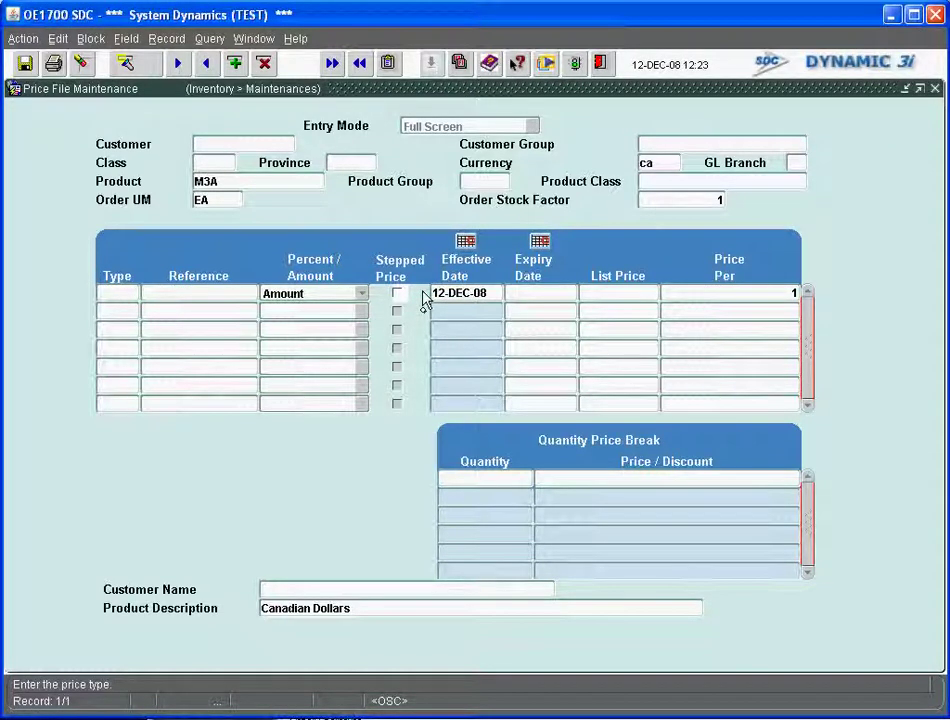
left_click(601, 296)
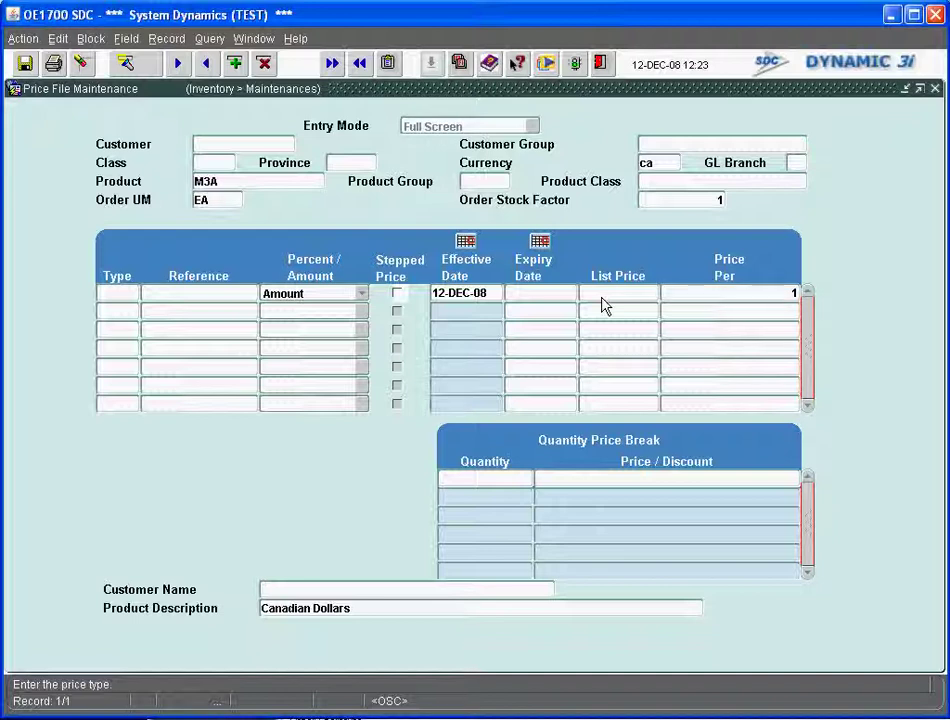
type("7.95")
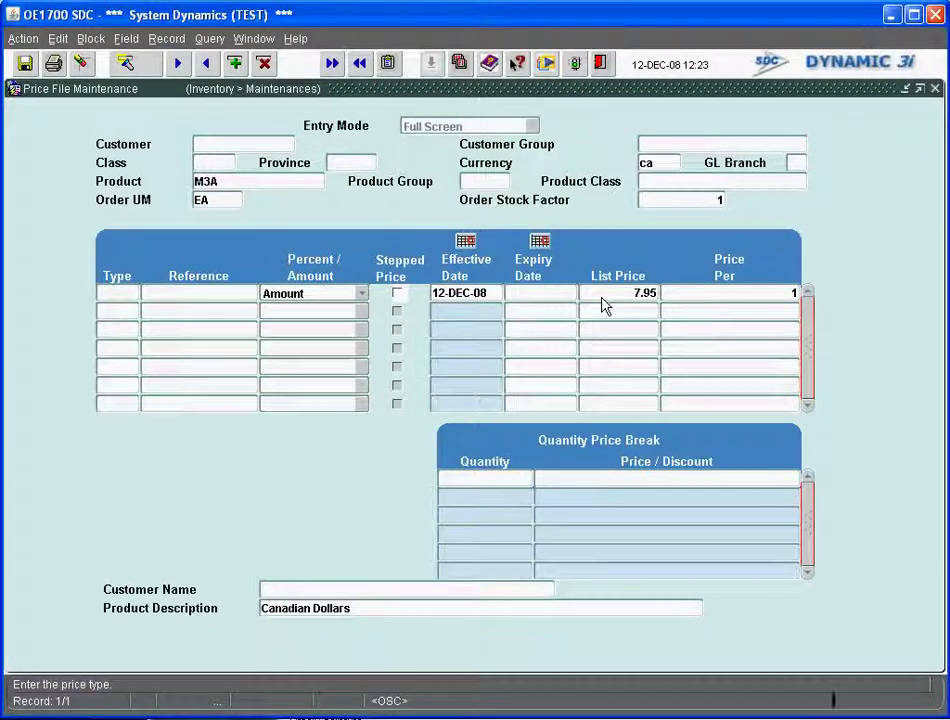
key("Return")
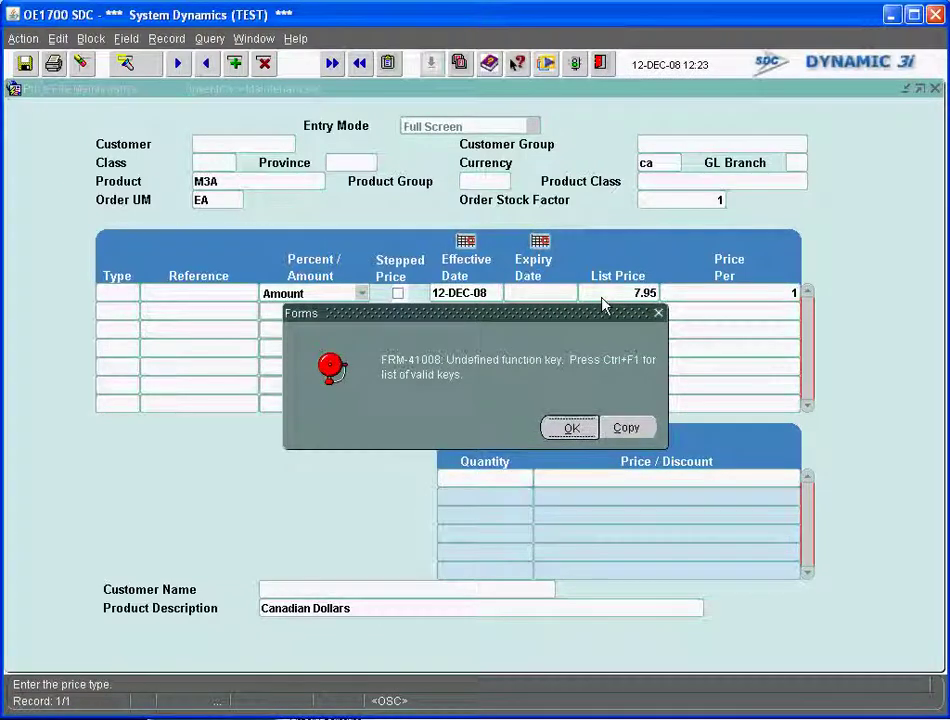
key("Return")
key("F9")
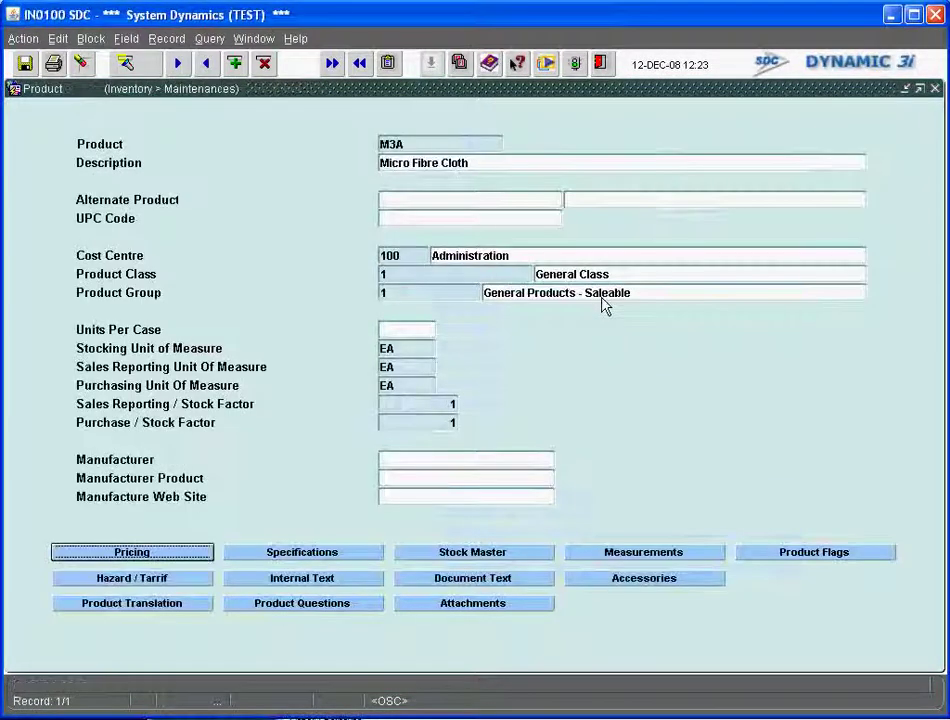